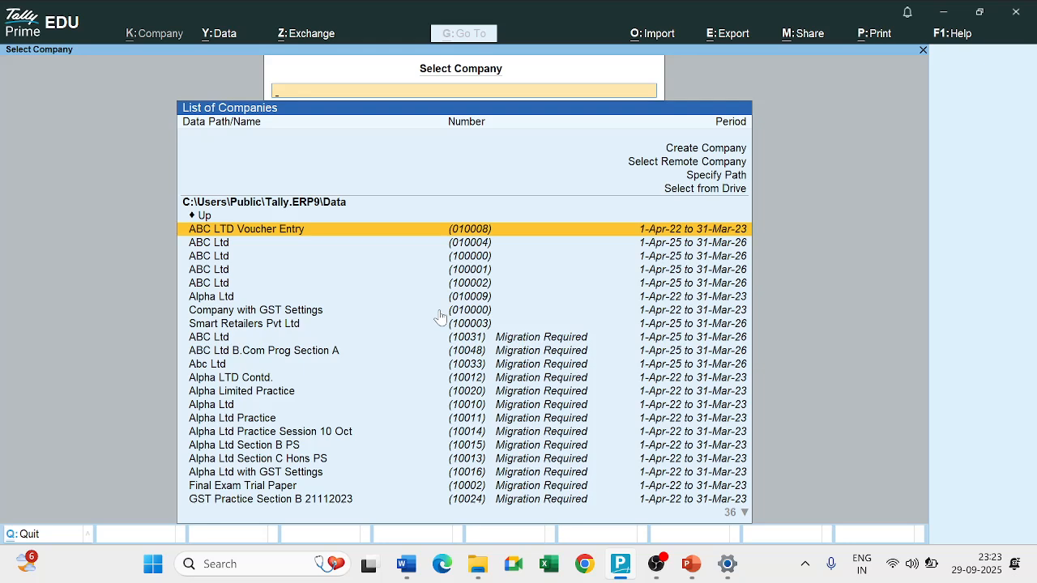
Switch to Word and read the Stock Creation Practice Question with its stock table.
key(alt+Tab)
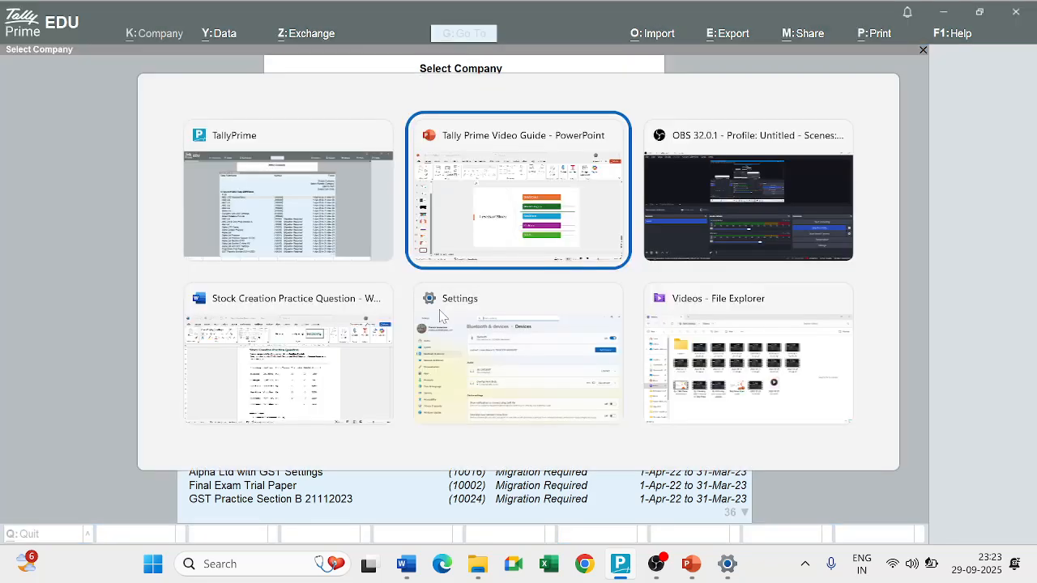
key(alt+Tab)
key(alt+Tab)
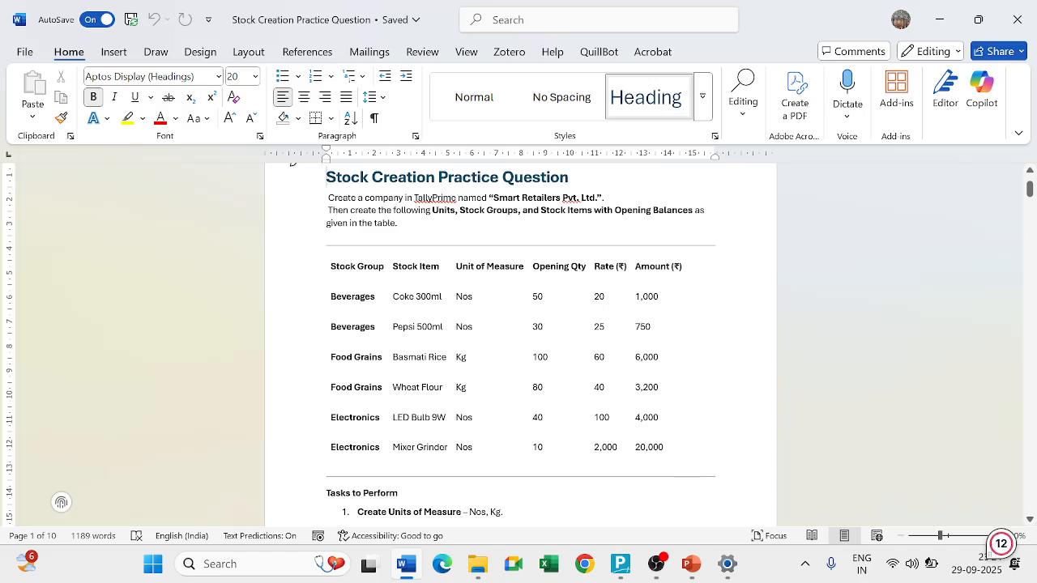
Switch back to TallyPrime and start a new company named Smart Retailers Pvt Ltd, leaving the address blank.
click(622, 567)
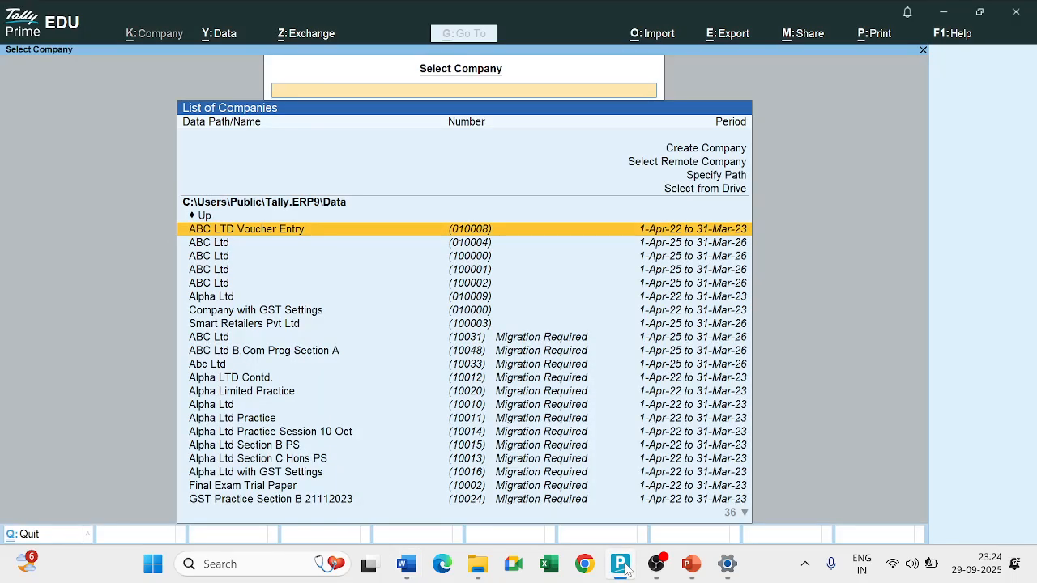
key(Up)
key(Up)
key(Up)
key(Up)
key(Up)
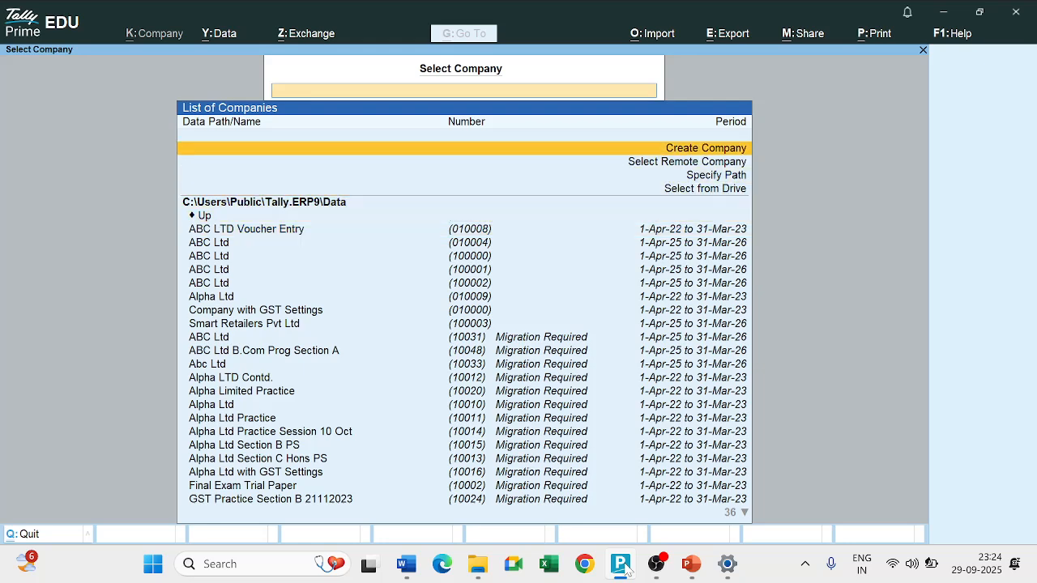
key(Return)
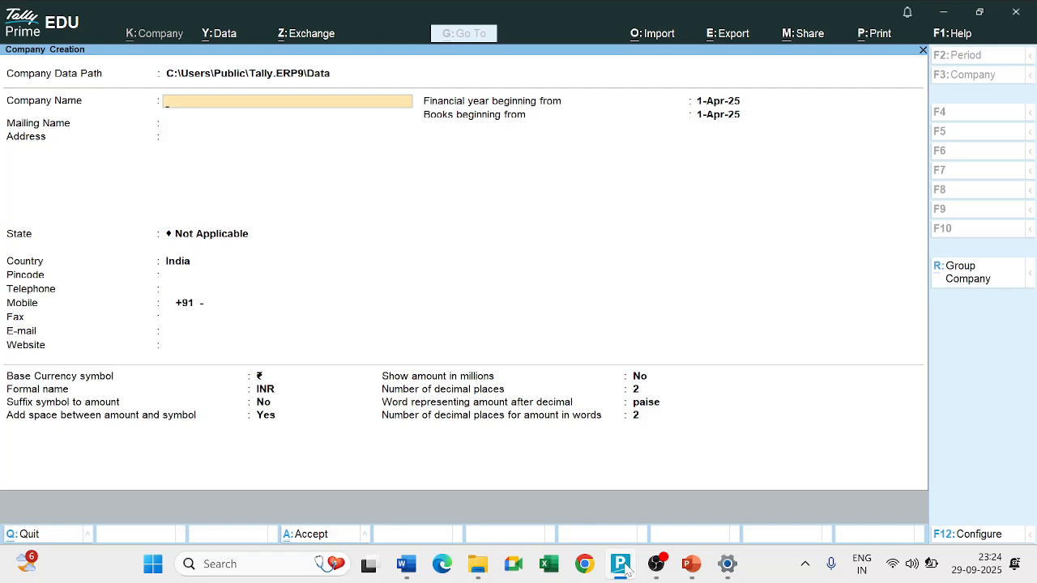
text(Smart Retailers Pvt Ltd)
key(Return)
key(Return)
Set the company's state to Delhi, then save the company and accept its default features.
key(Return)
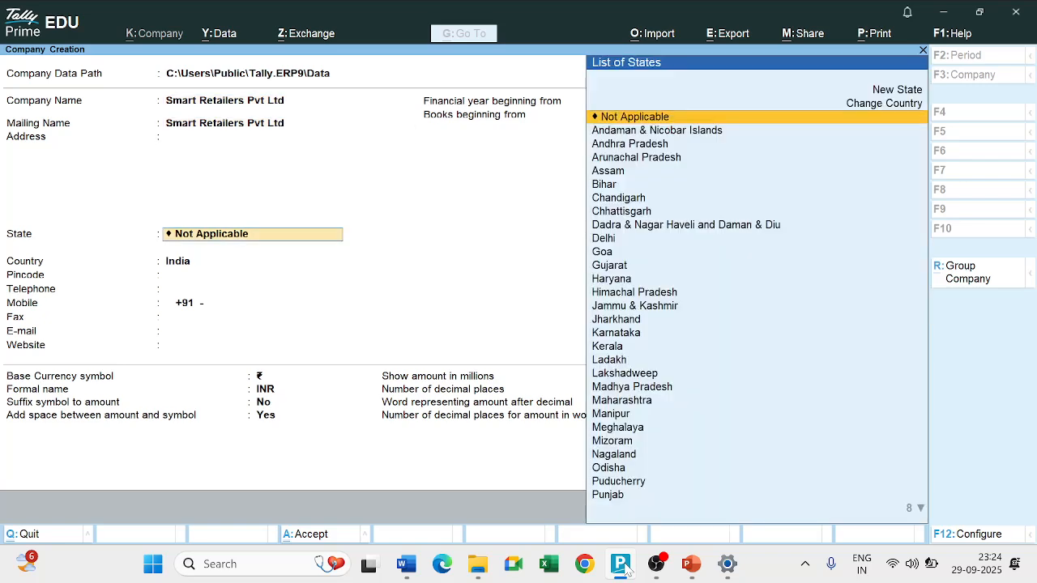
text(Del)
key(Return)
key(Return)
key(Return)
key(Return)
key(Return)
key(Return)
key(Return)
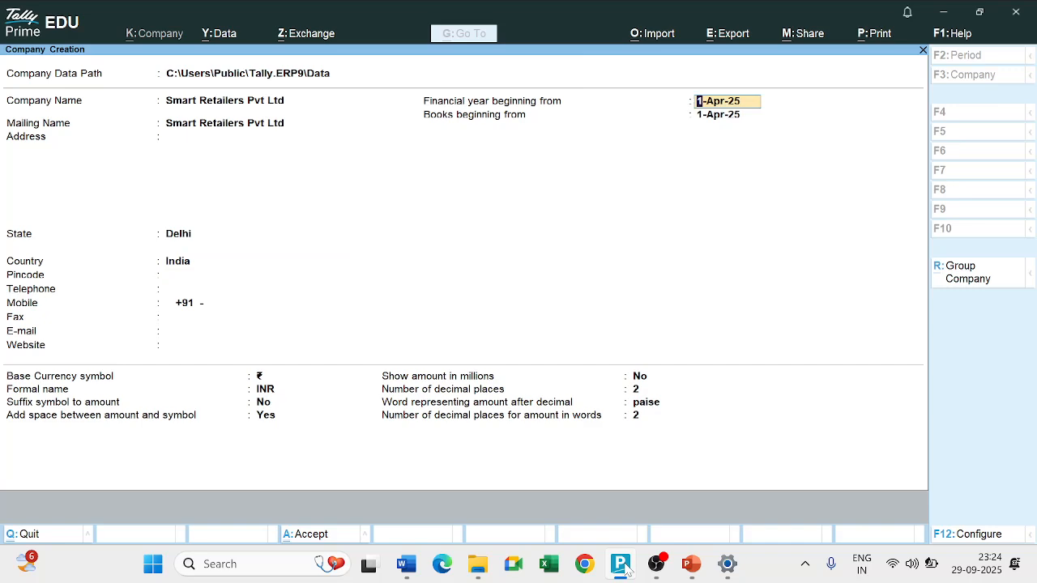
key(ctrl)
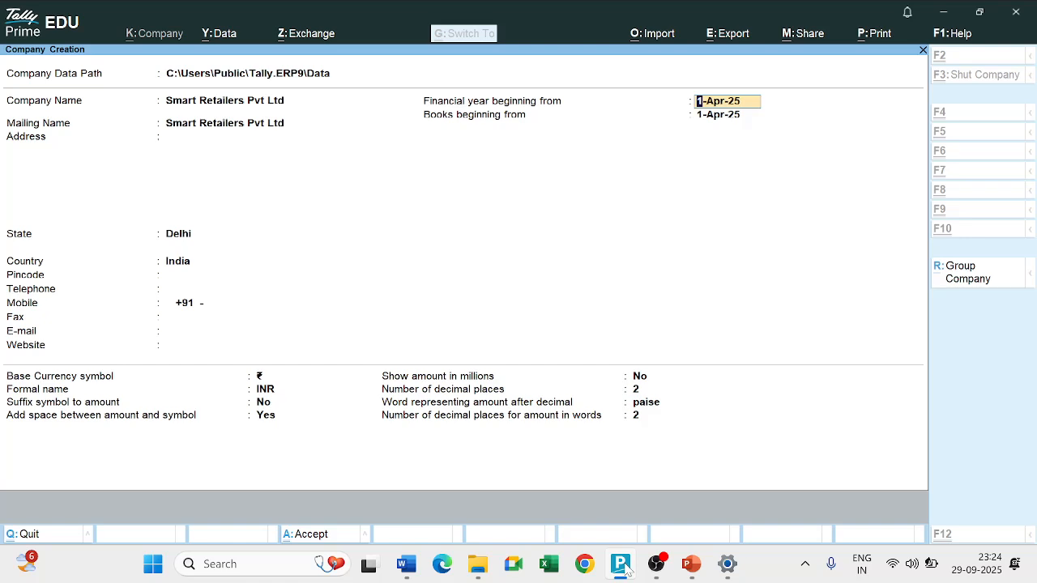
key(ctrl+a)
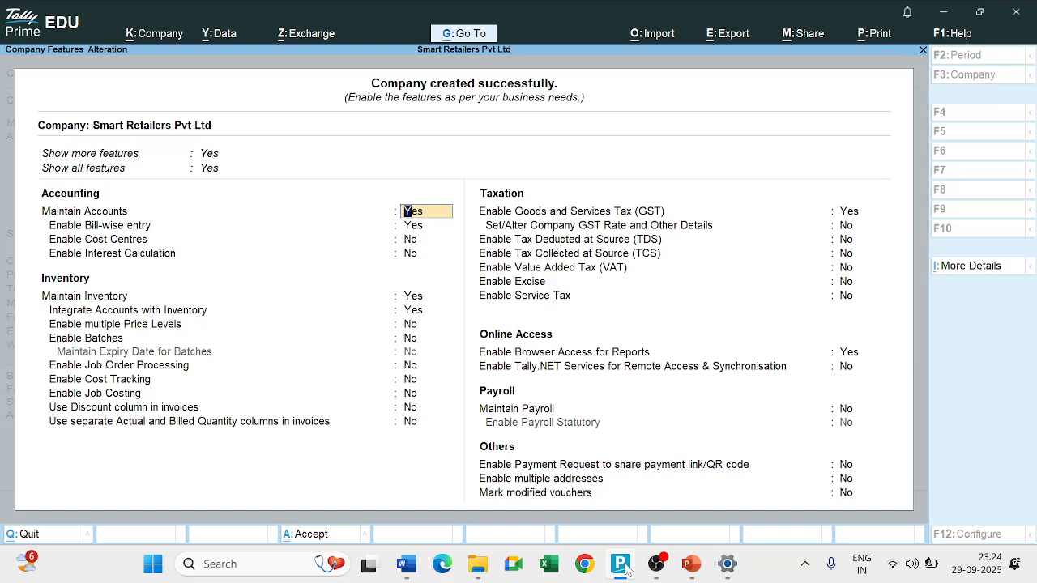
key(ctrl+a)
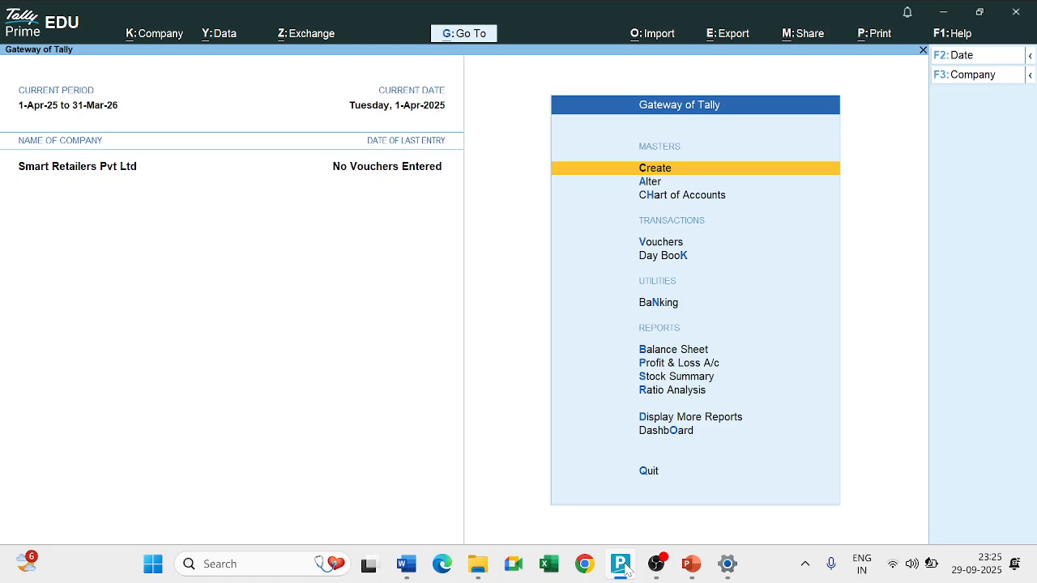
click(621, 566)
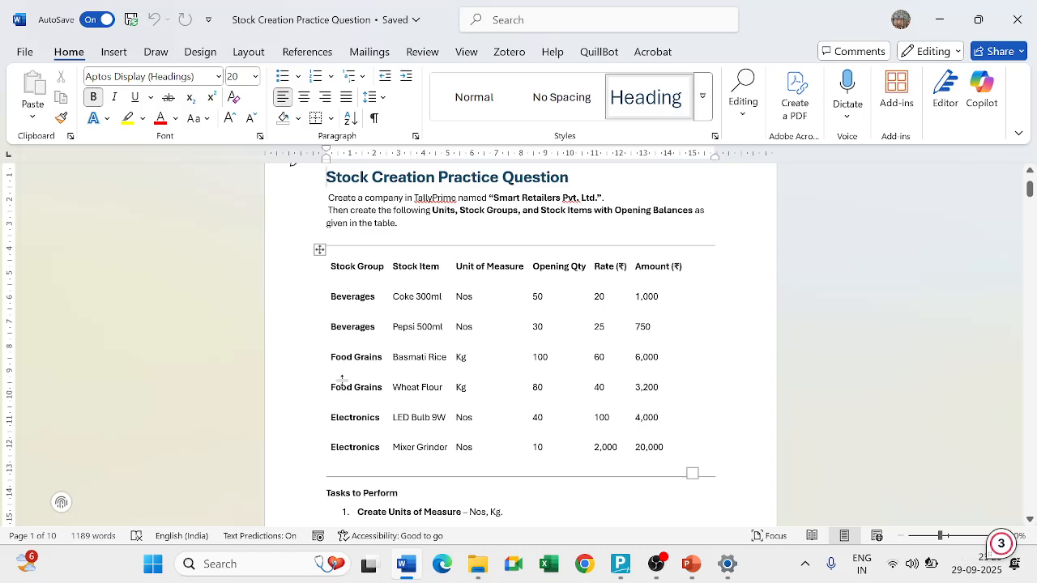
key(alt+Tab)
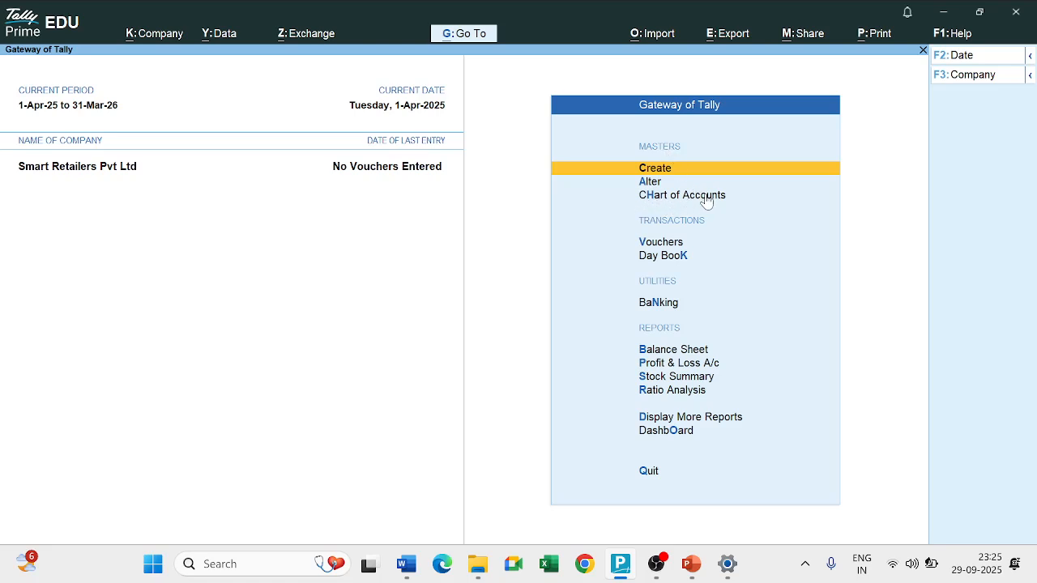
click(658, 171)
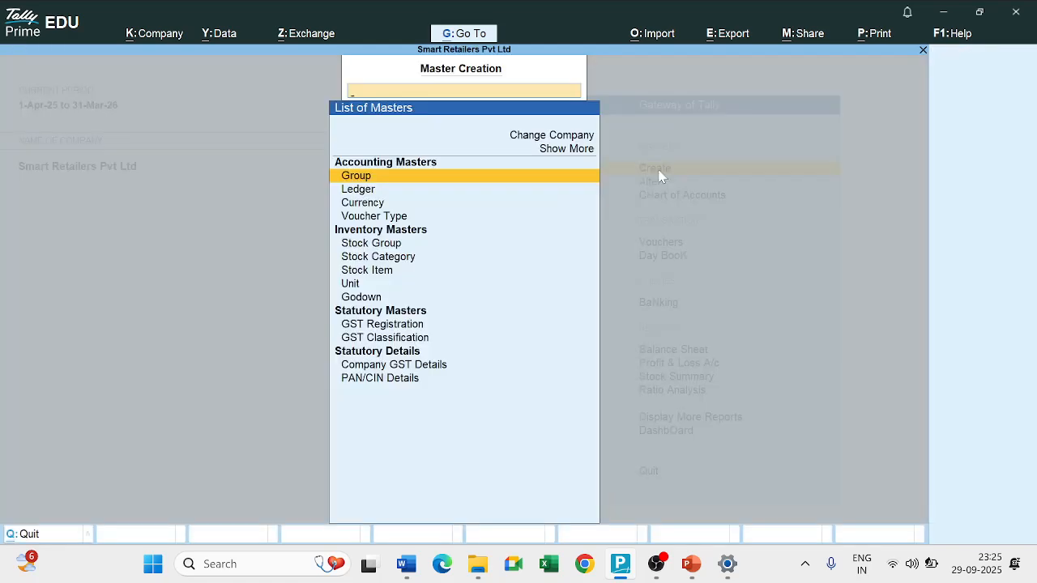
key(Down)
key(Down)
key(Down)
key(Down)
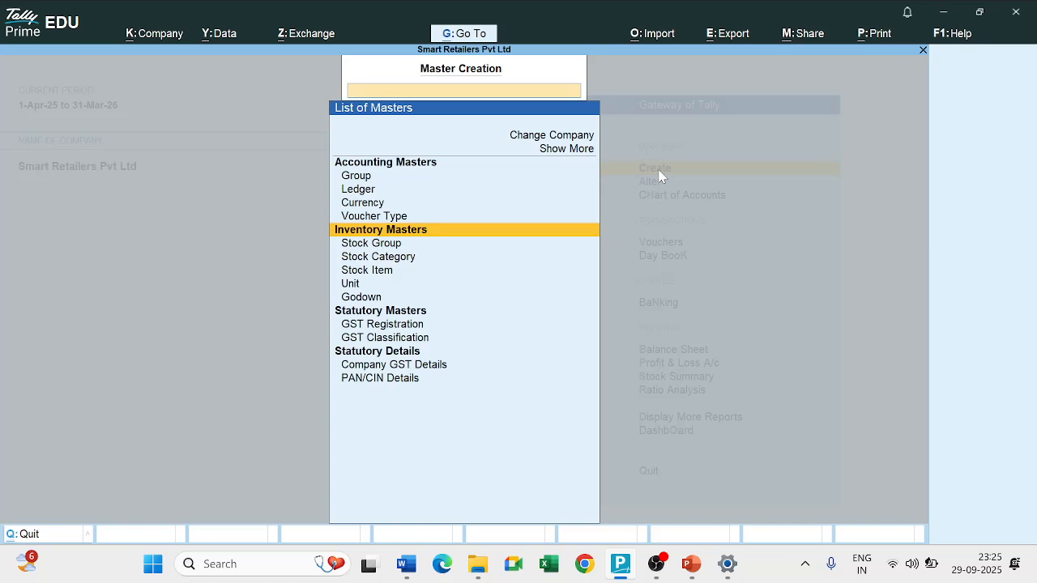
key(Down)
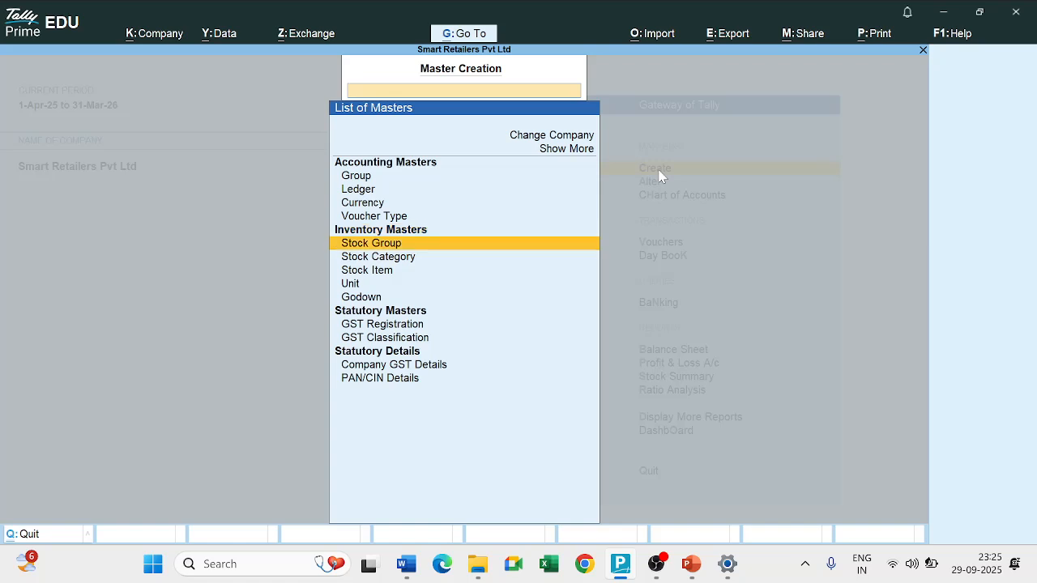
key(Return)
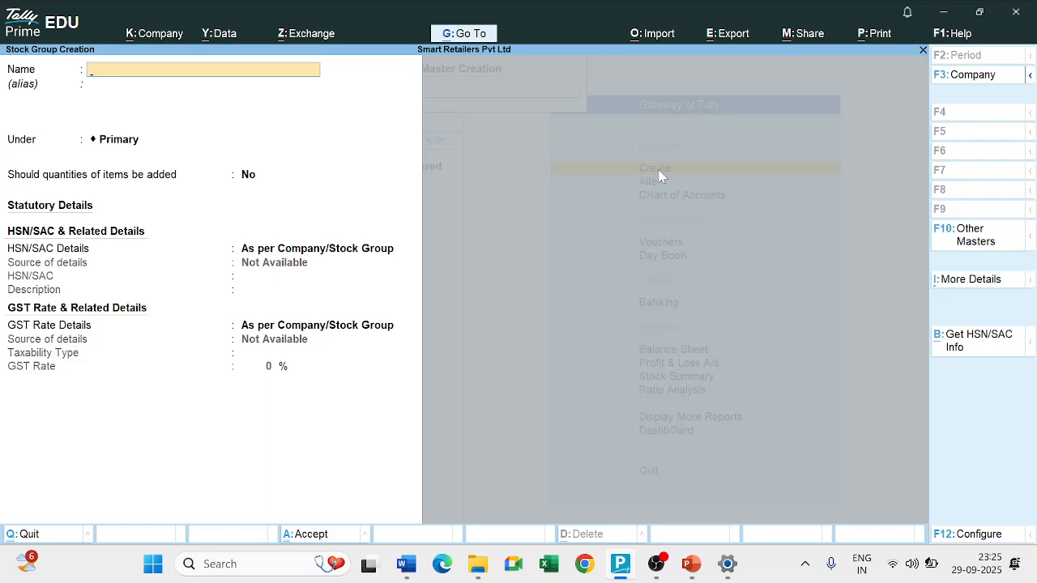
key(Escape)
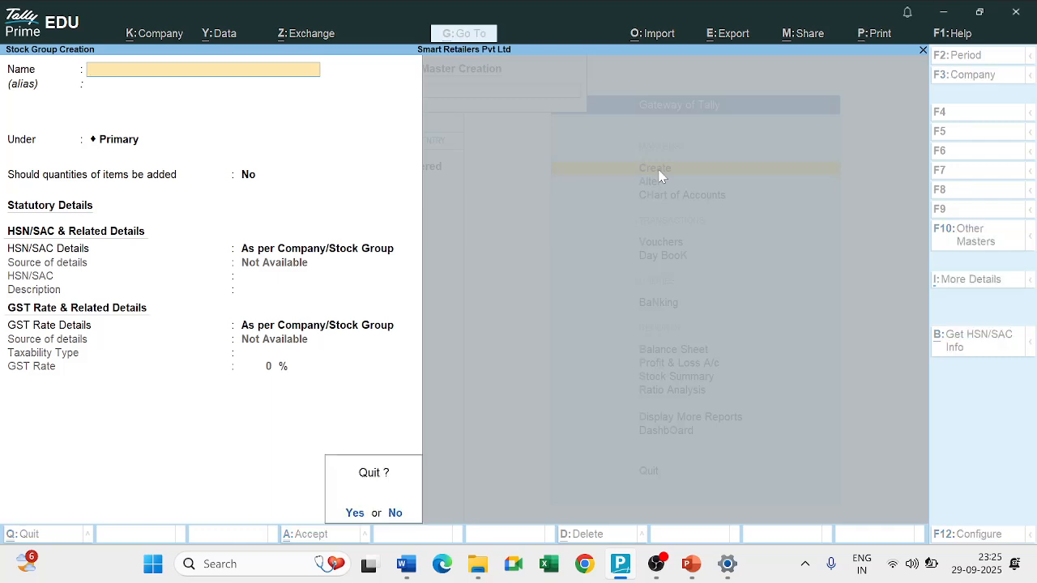
key(y)
key(Escape)
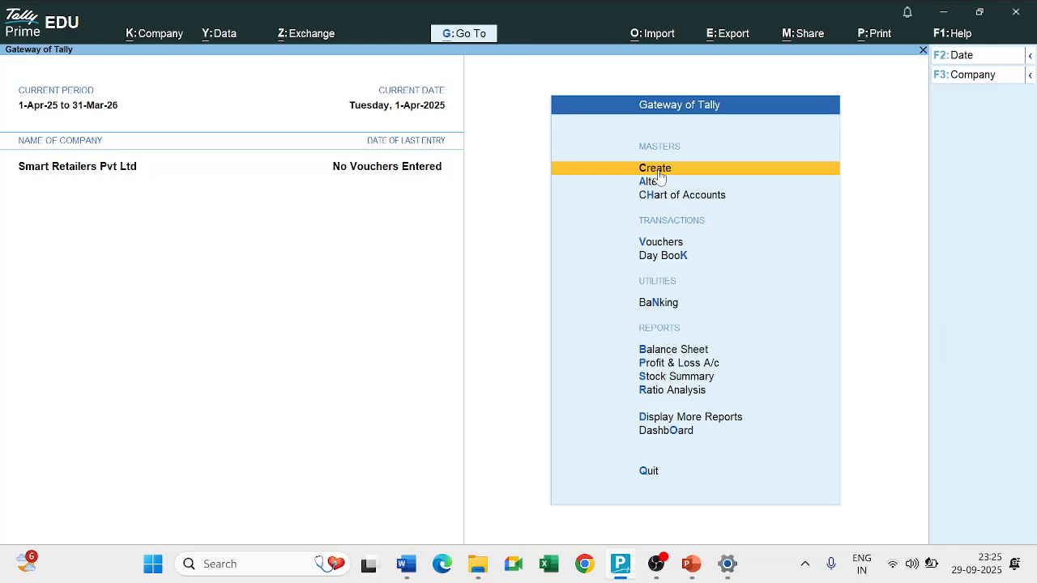
Open the list of stock groups from the Chart of Accounts.
key(Down)
key(Down)
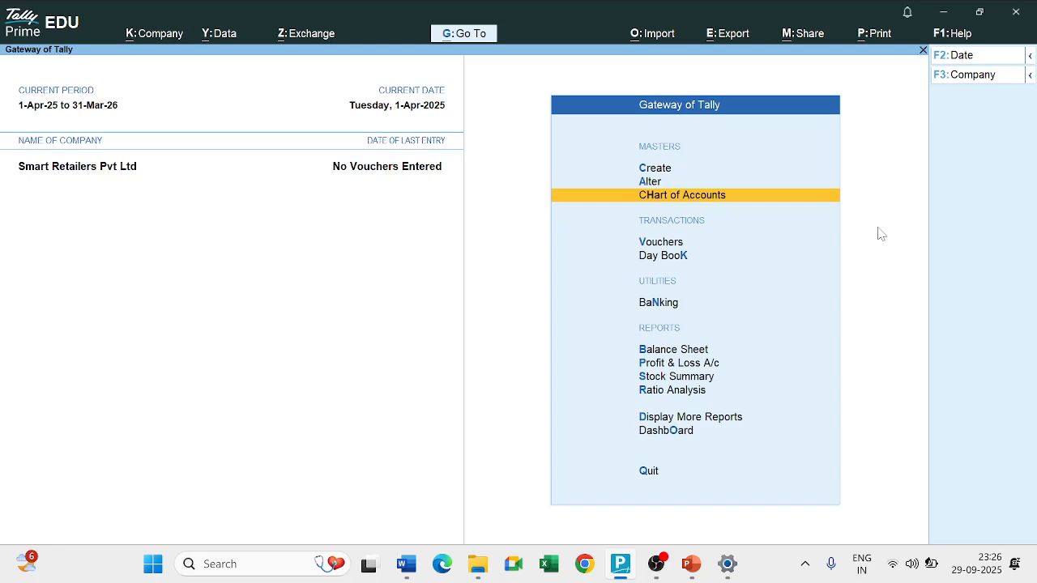
key(Return)
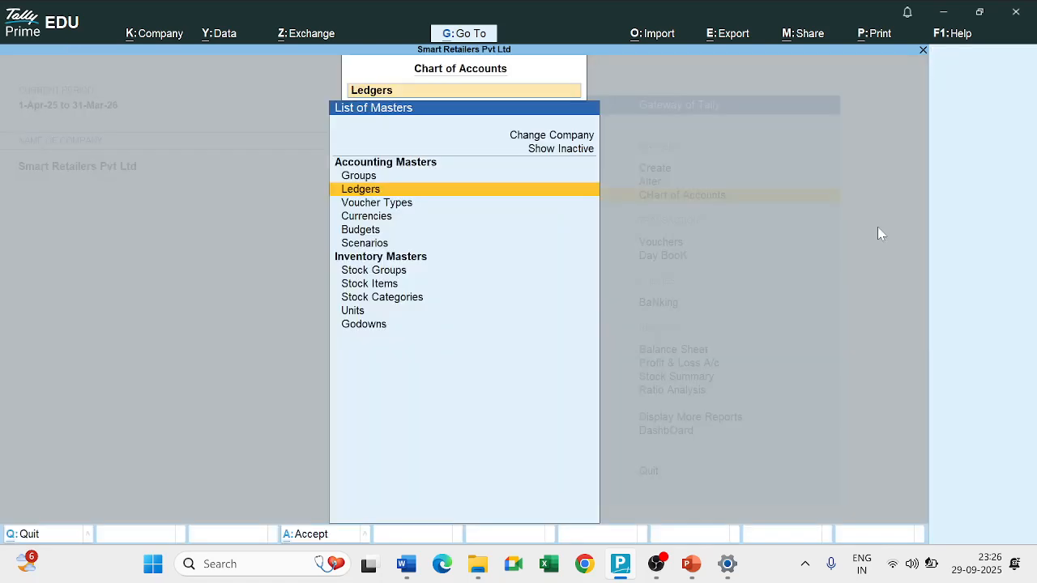
key(Down)
key(Down)
key(Down)
key(Down)
key(Down)
key(Down)
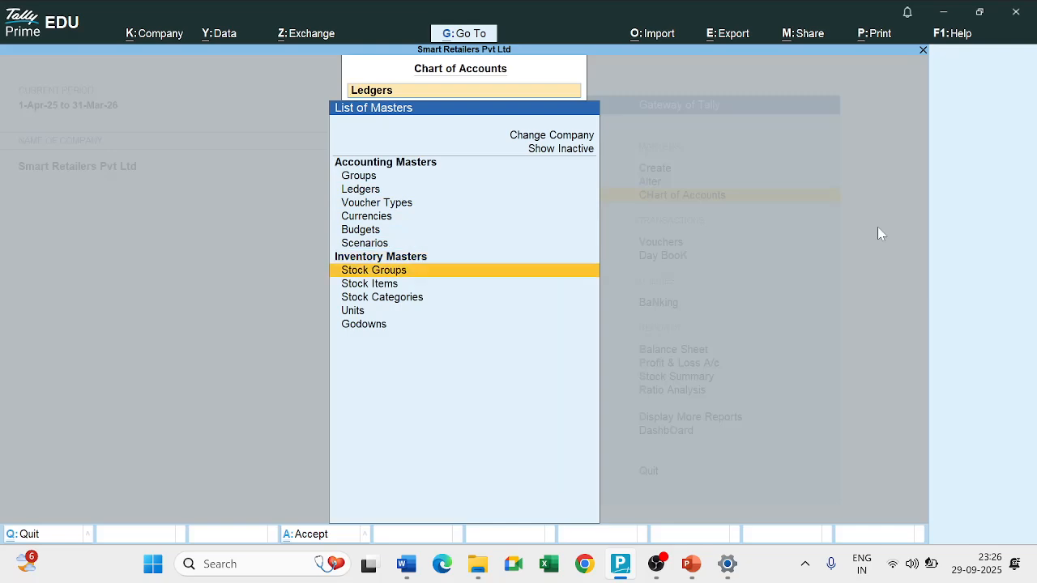
key(Return)
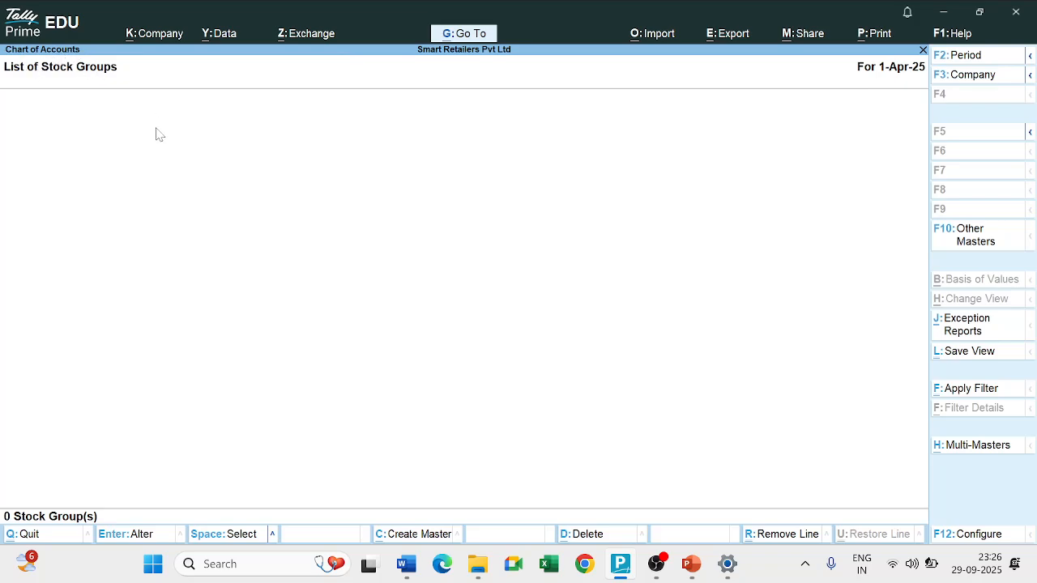
Start multi stock group creation under All Items and add Beverages under Primary with item quantities added set to Yes.
click(971, 446)
key(Return)
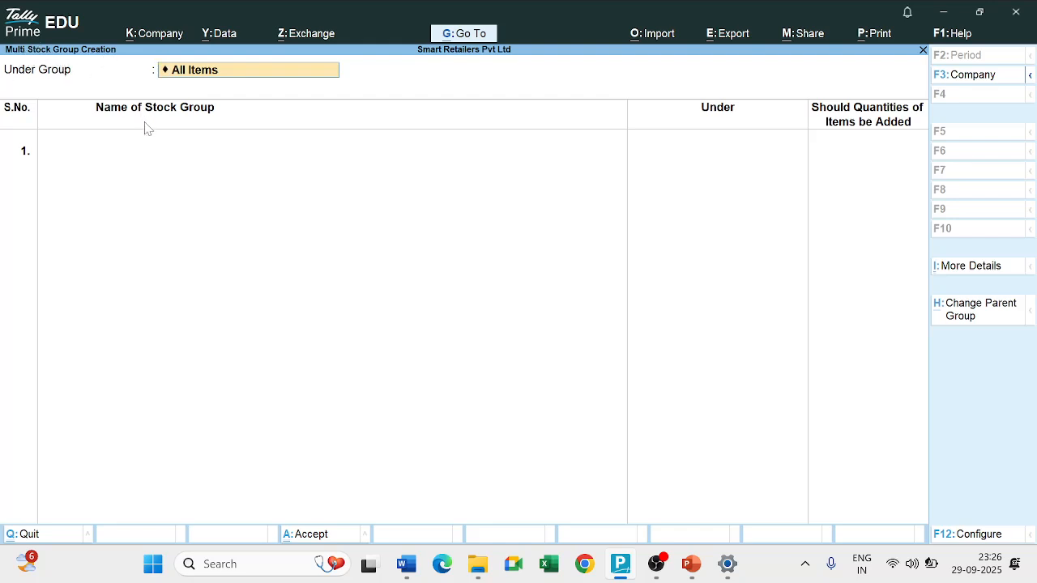
key(Return)
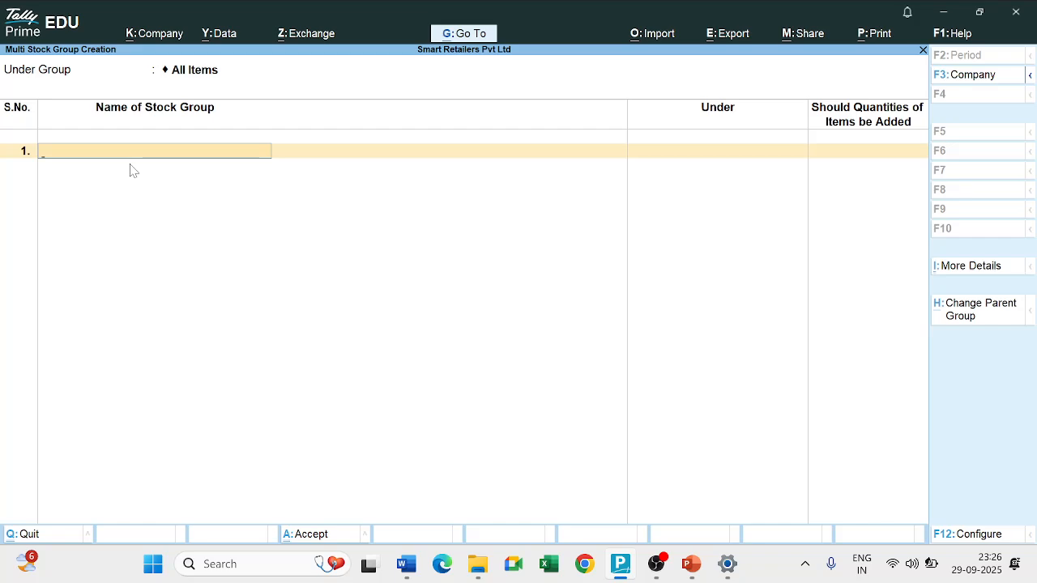
key(alt+Tab)
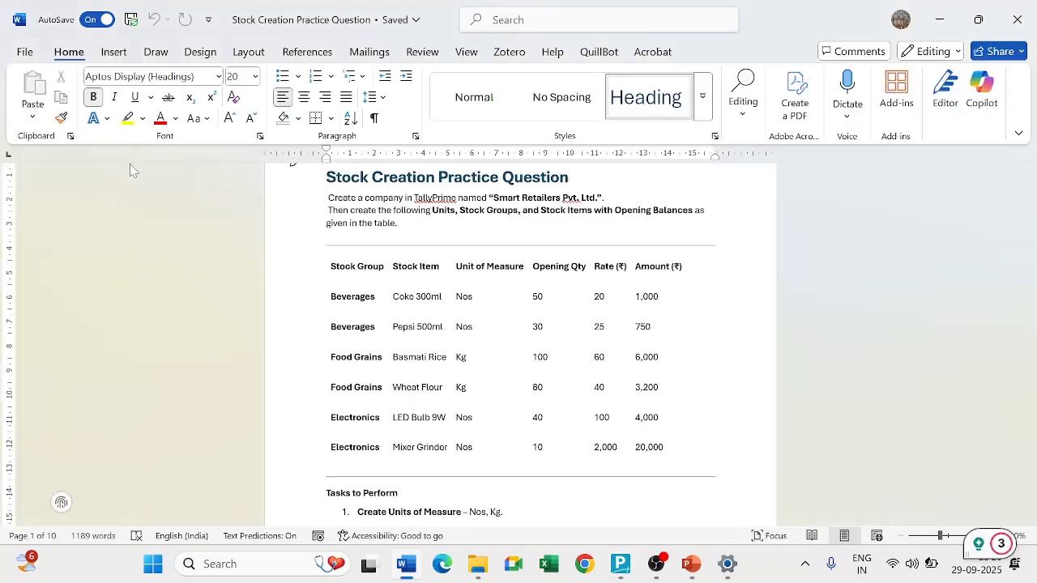
key(alt+Tab)
text(Beverages)
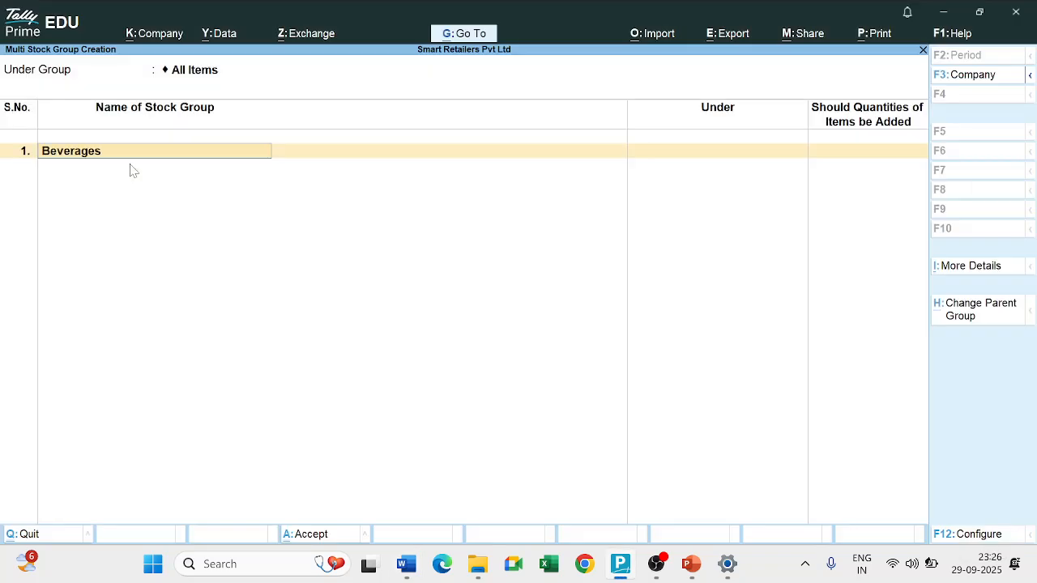
key(Return)
key(Return)
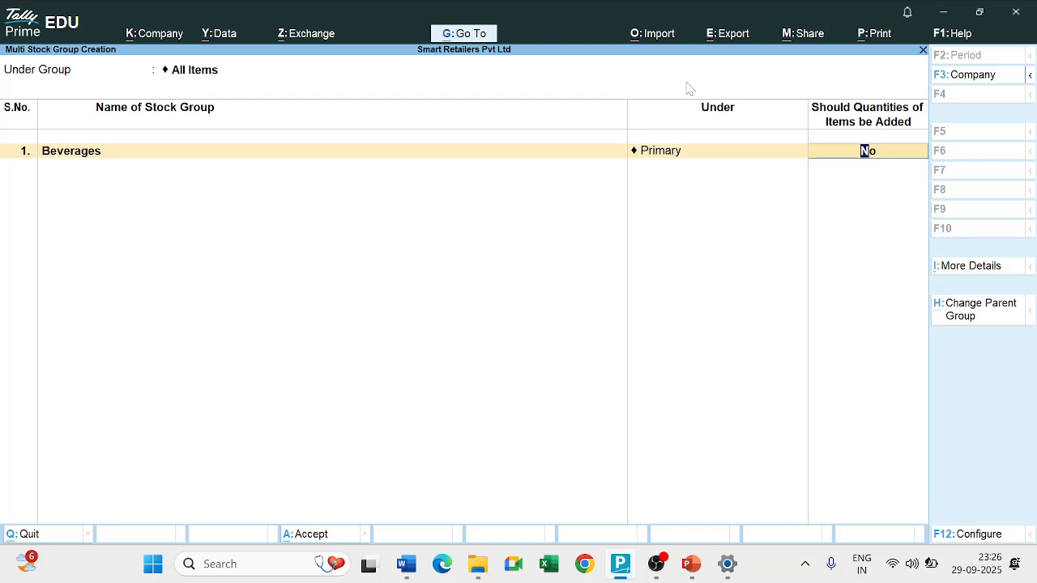
text(yes)
key(Return)
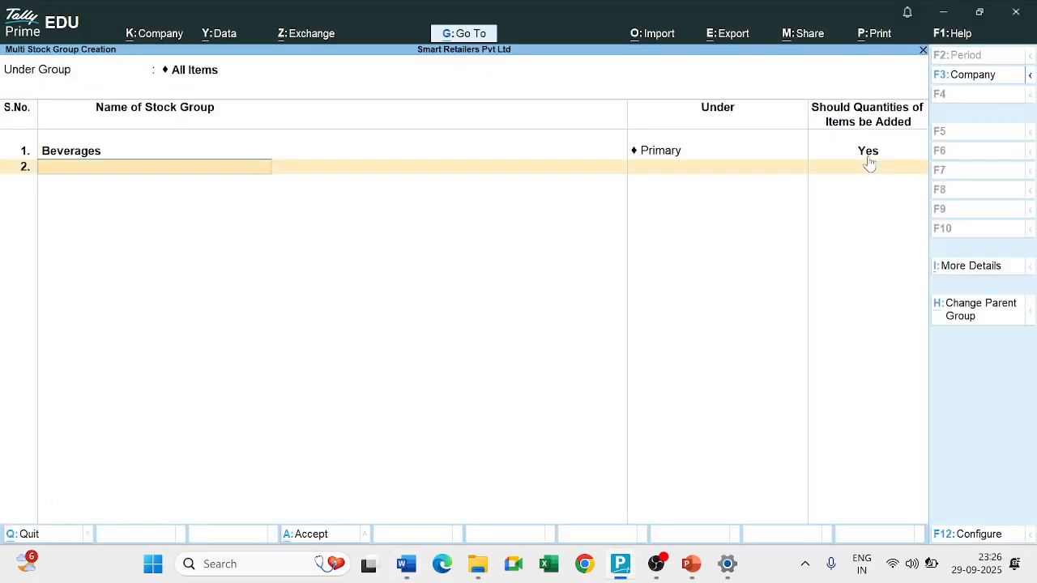
Add the stock group Food Grains under Primary with item quantities added set to Yes.
text(Food Grains)
key(Return)
key(Return)
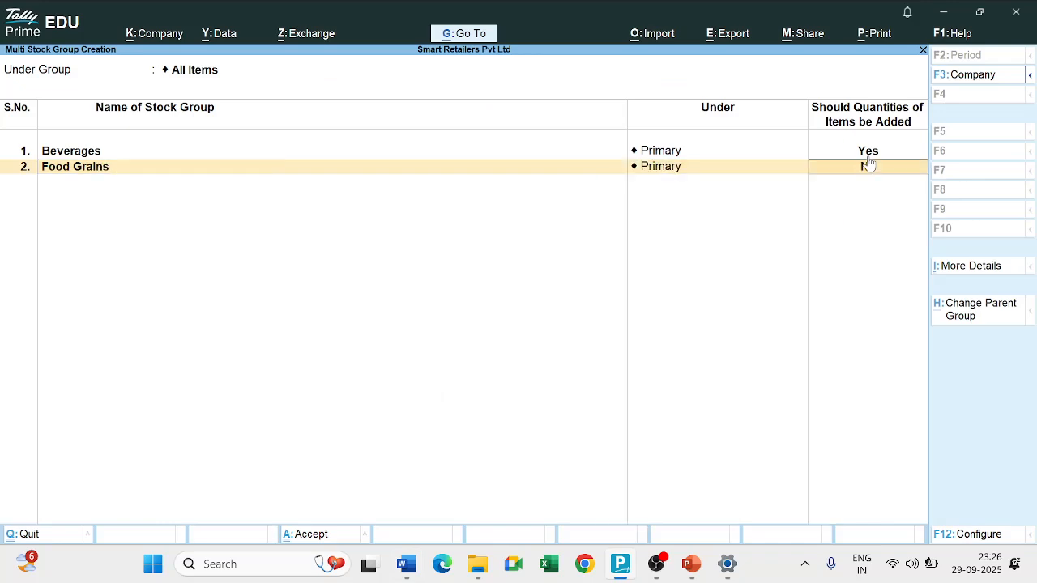
text(y)
Add the stock group Electronics under Primary with item quantities added set to Yes, and save the stock groups.
key(Return)
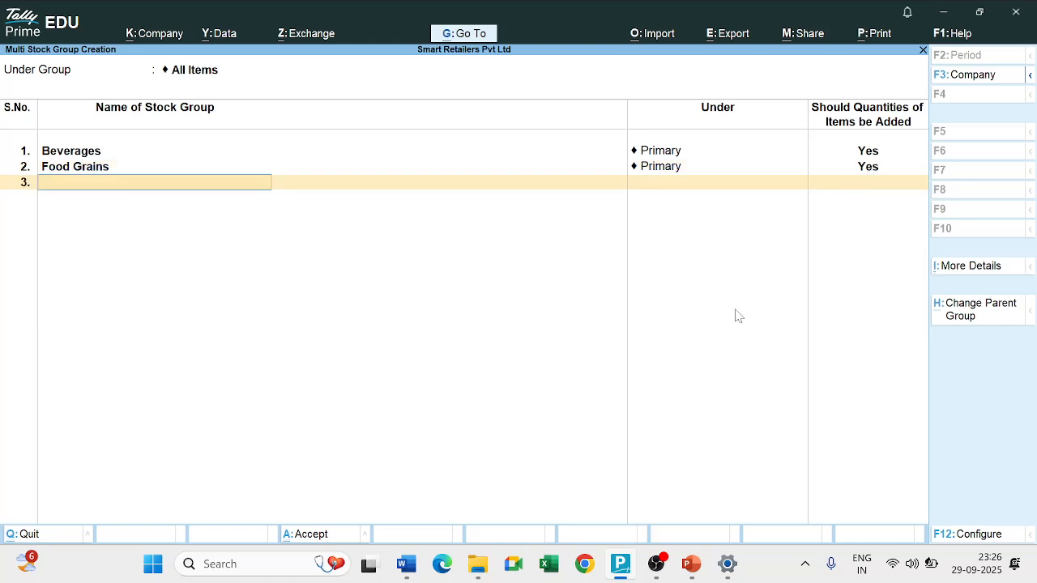
text(Electronics)
key(Return)
key(Return)
text(yes)
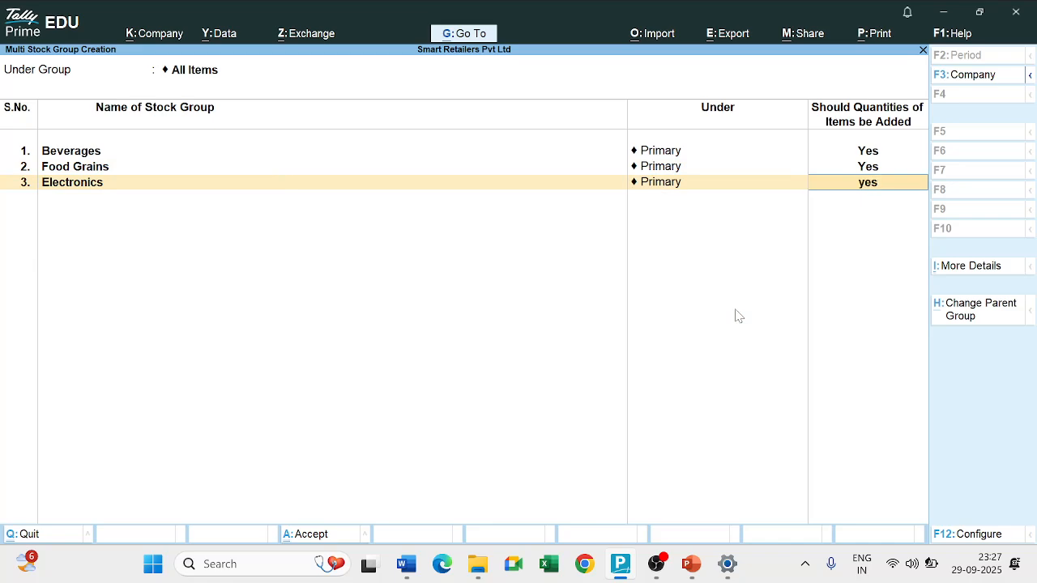
key(Return)
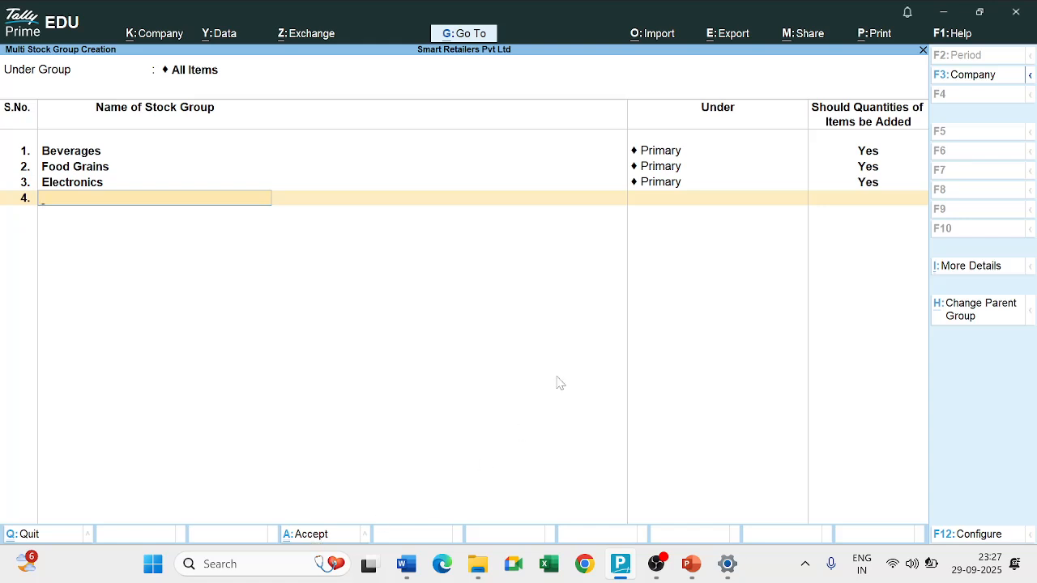
key(Return)
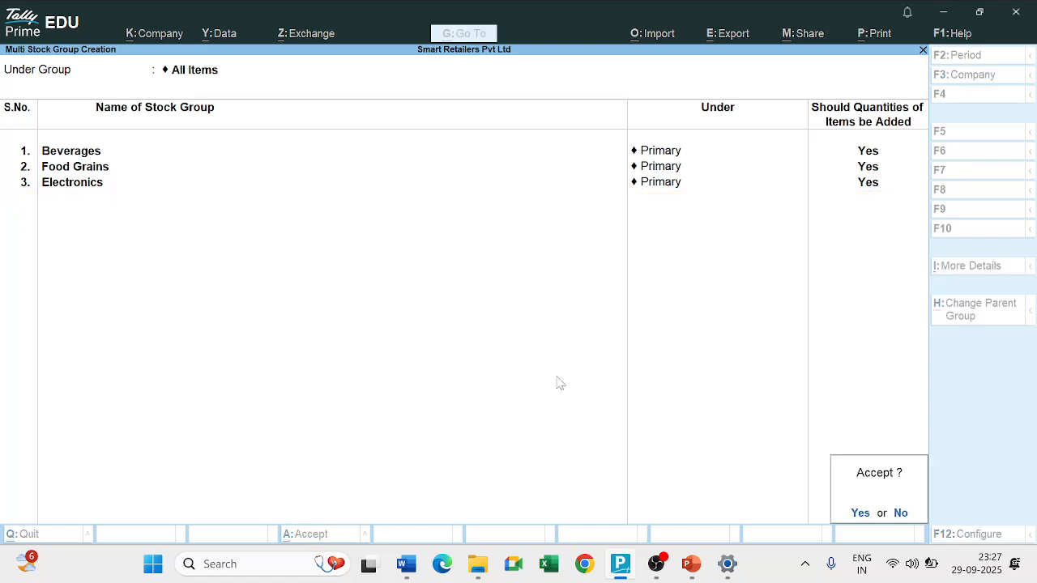
key(y)
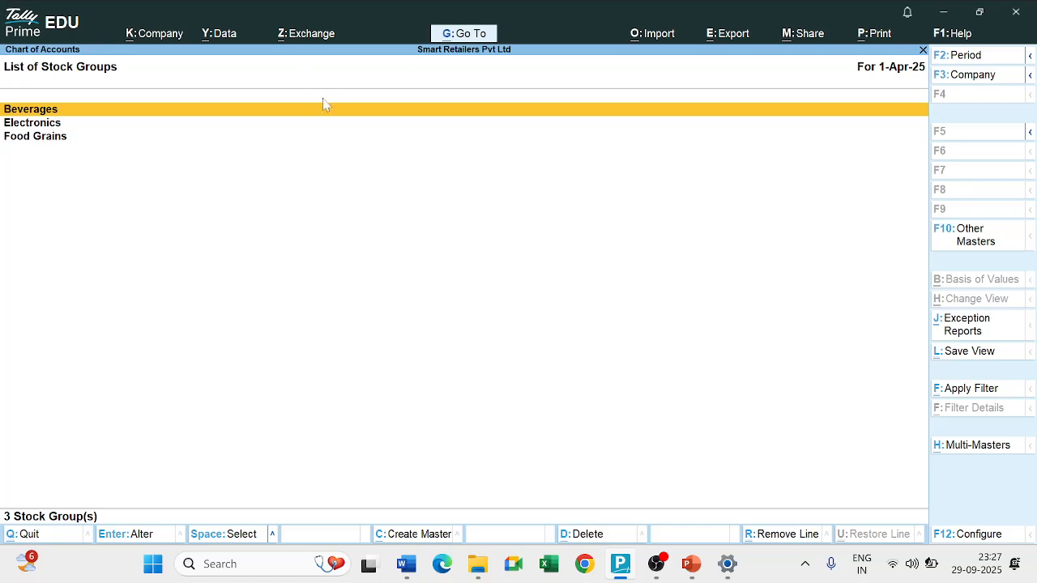
Open multi stock group alteration for All Items and set item quantities added to No for Beverages.
click(969, 450)
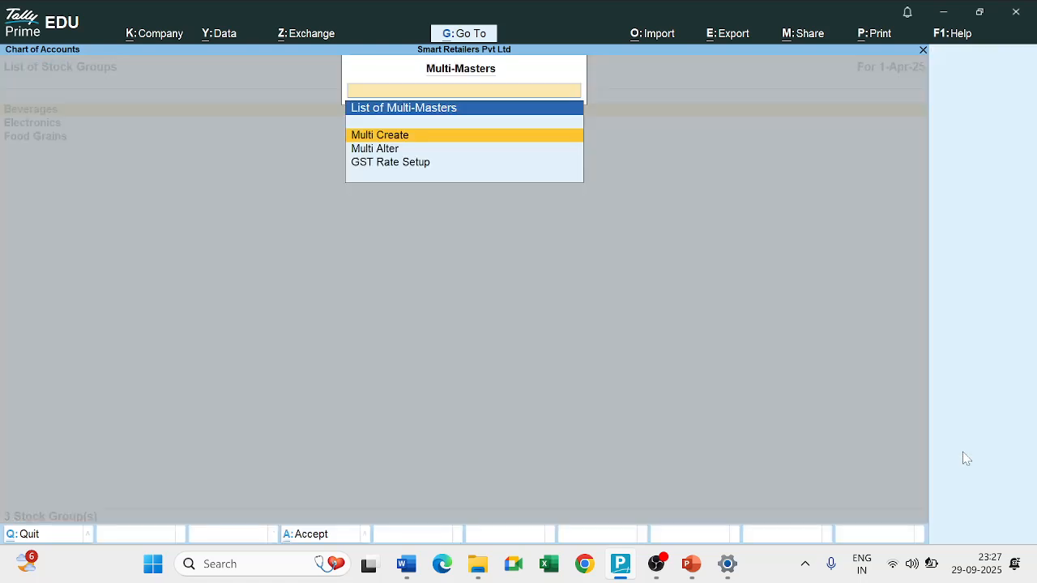
click(381, 153)
click(381, 156)
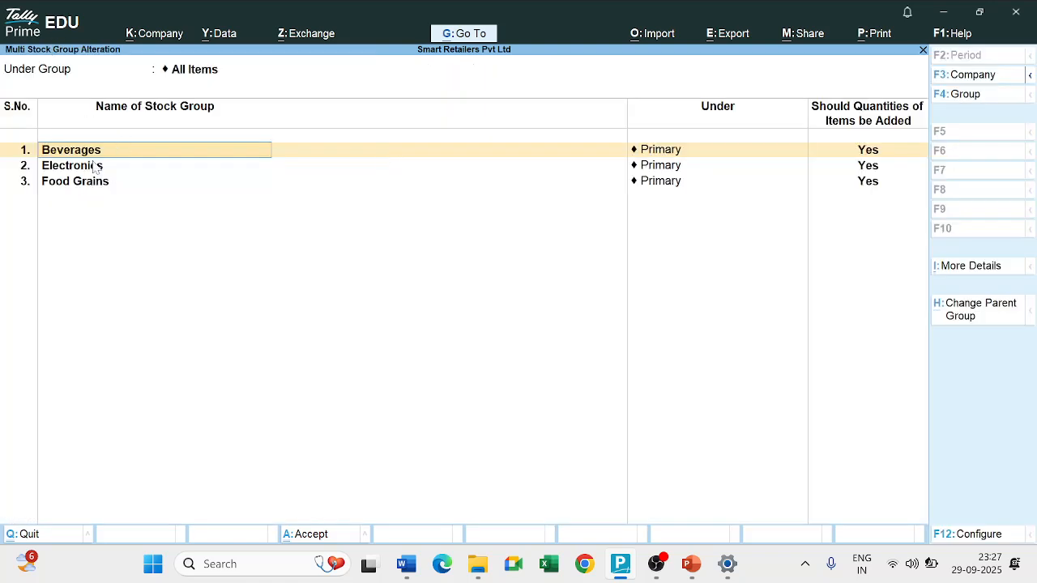
click(863, 154)
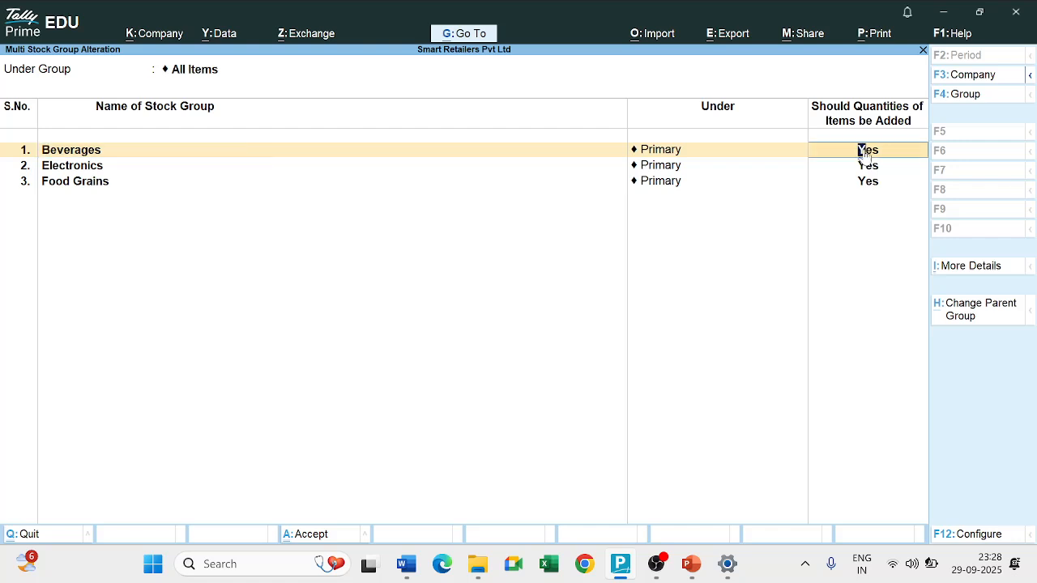
text(no)
key(Return)
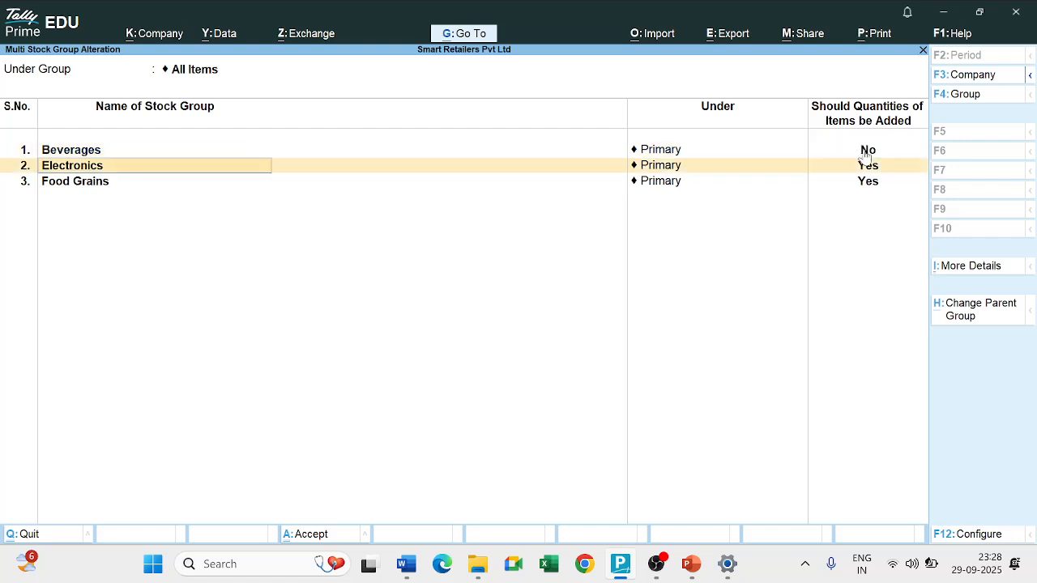
Rename the Beverages stock group as Yes, set its item quantities added to Yes, and save the alteration.
key(Up)
text(Yes)
key(Return)
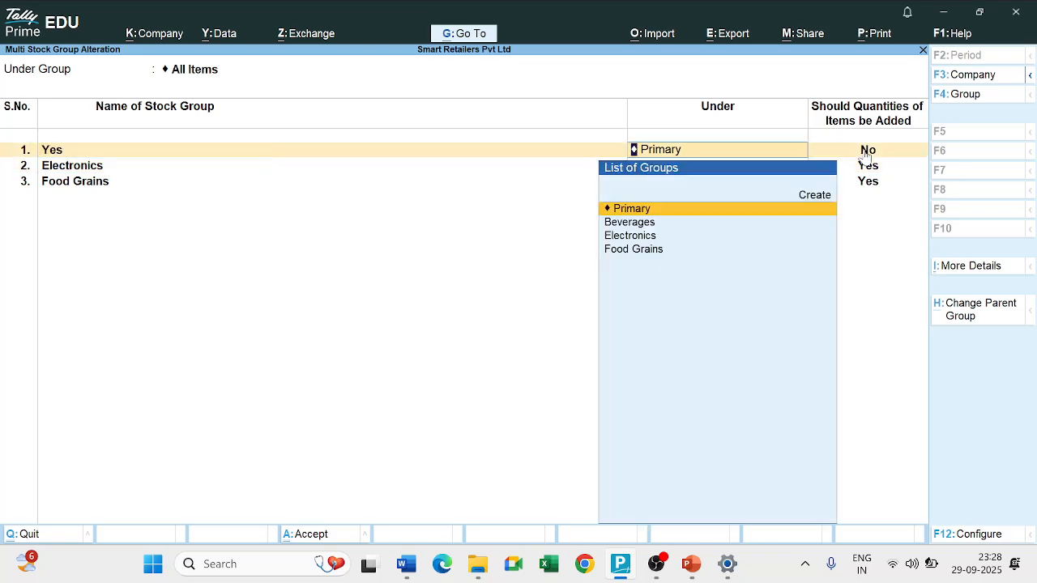
key(Return)
text(yes)
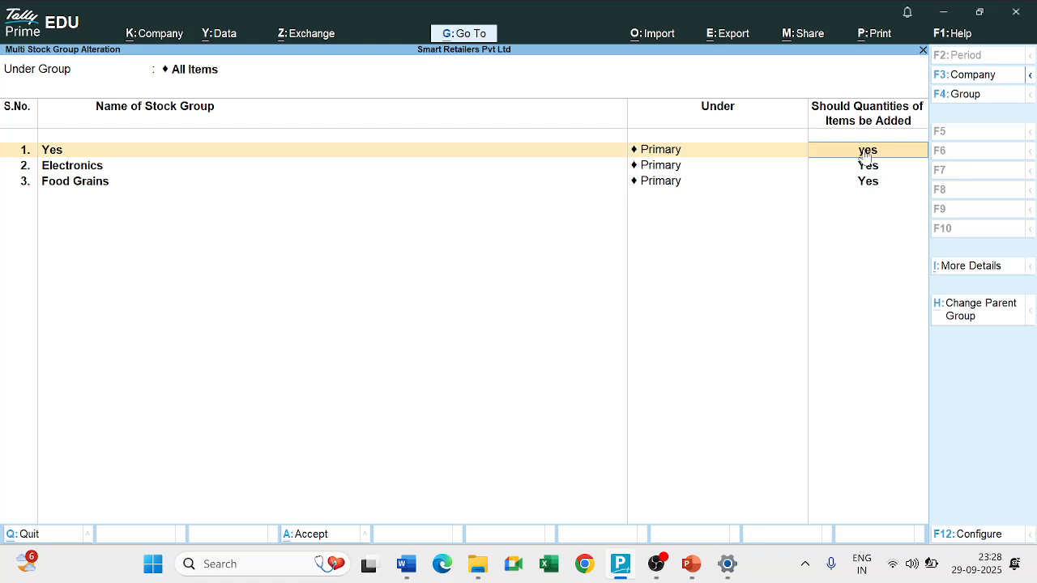
key(Return)
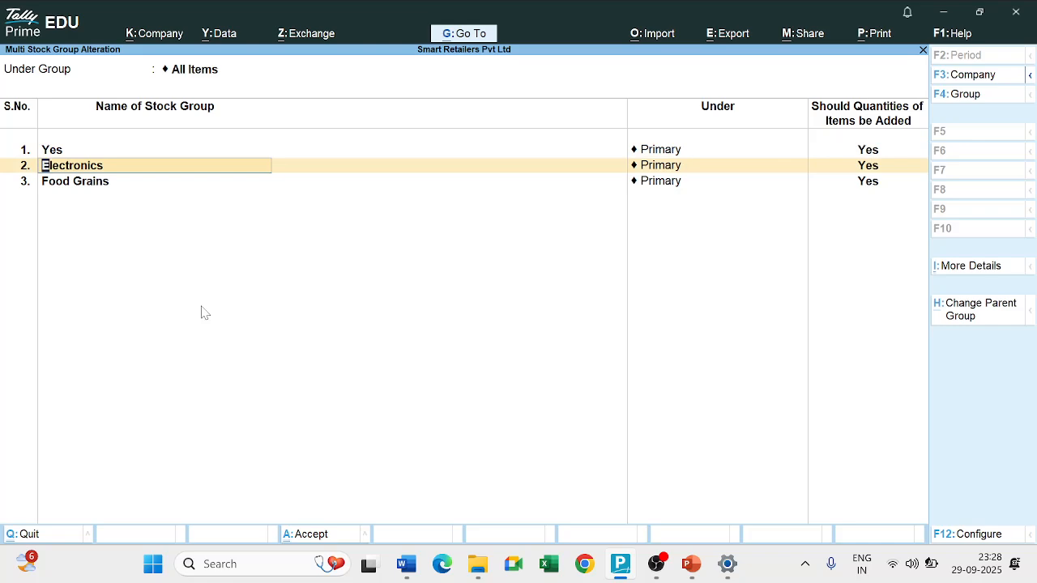
key(ctrl)
key(ctrl+a)
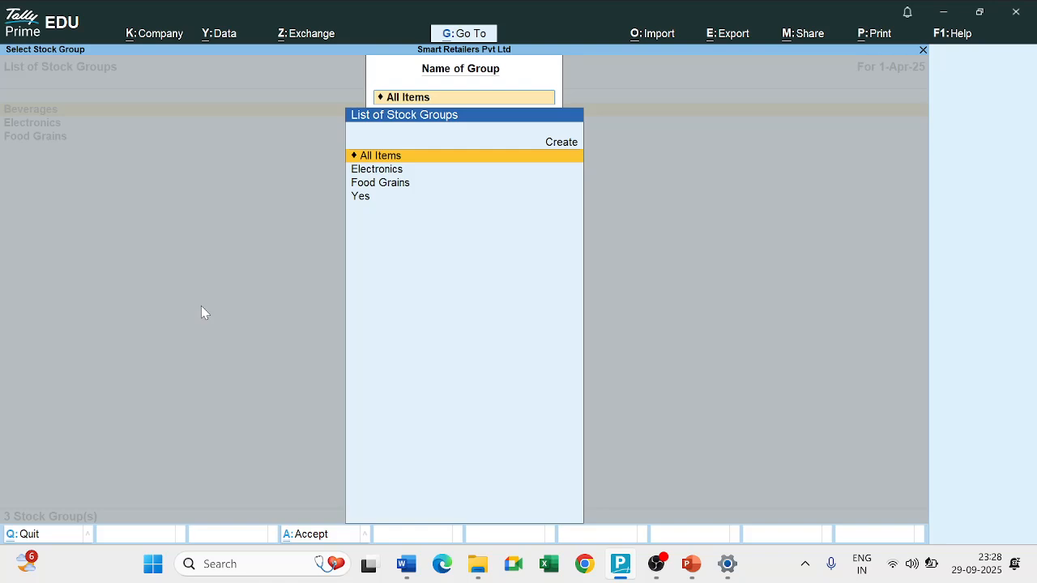
key(Escape)
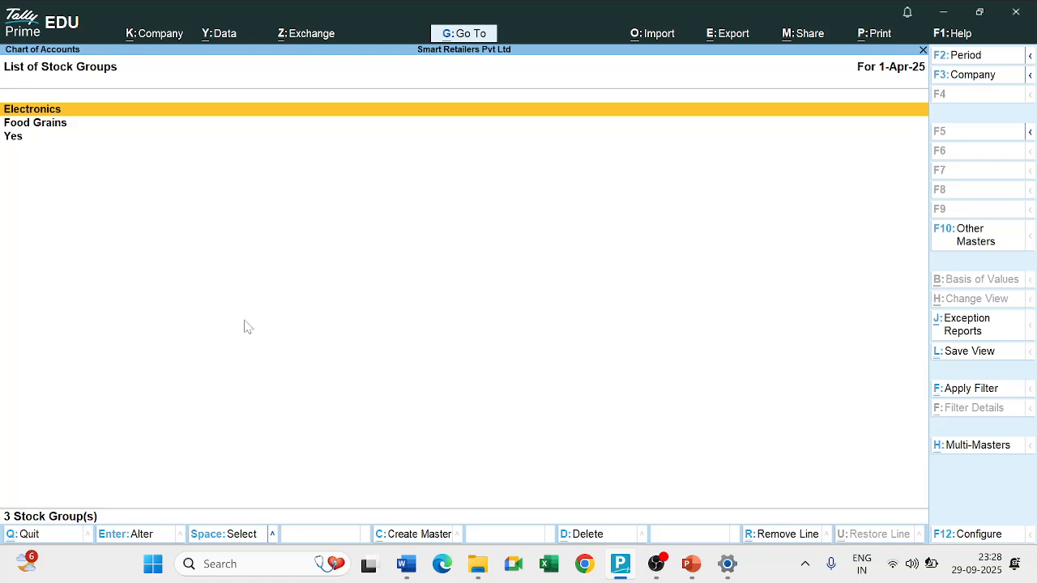
Open the list of stock items from the Chart of Accounts and start multi stock item creation under All Items.
key(Escape)
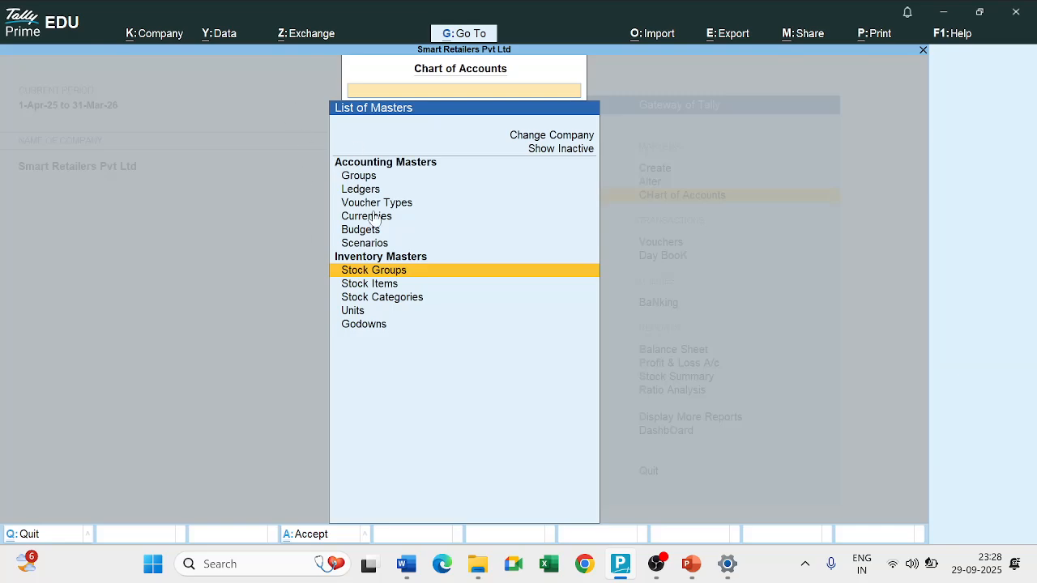
key(Escape)
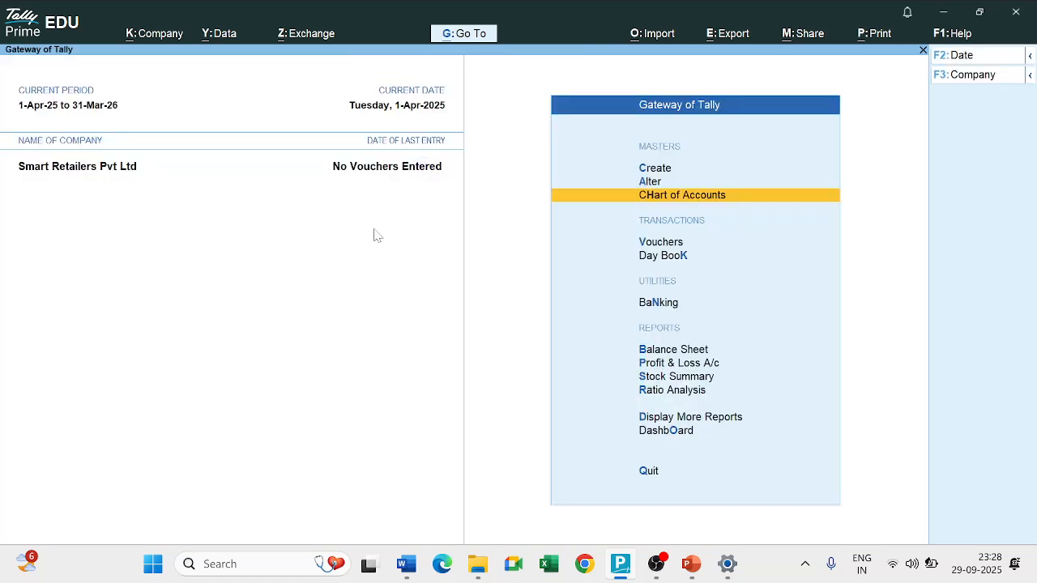
key(Return)
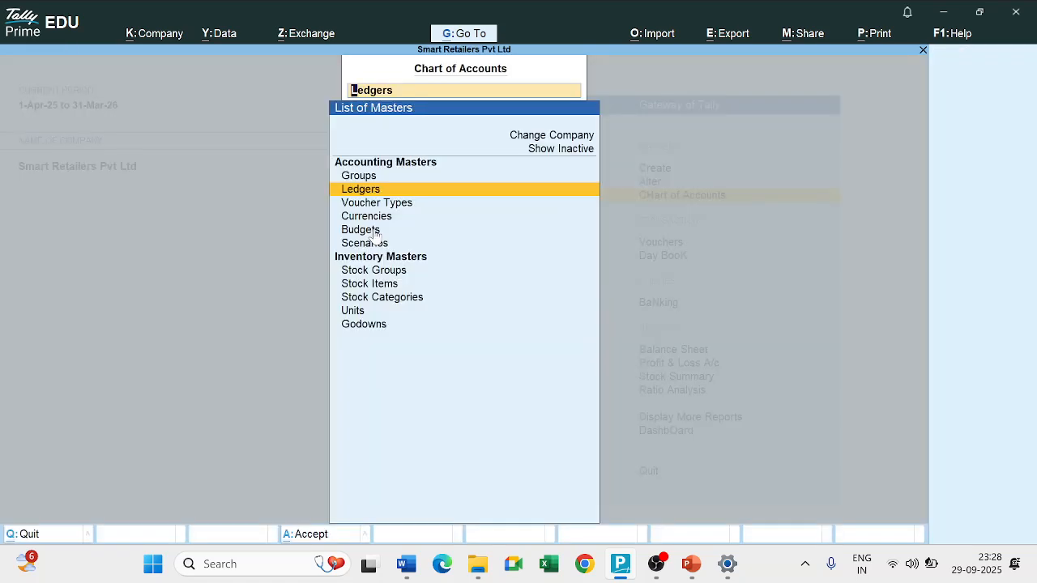
key(Down)
key(Down)
key(Down)
key(Down)
key(Down)
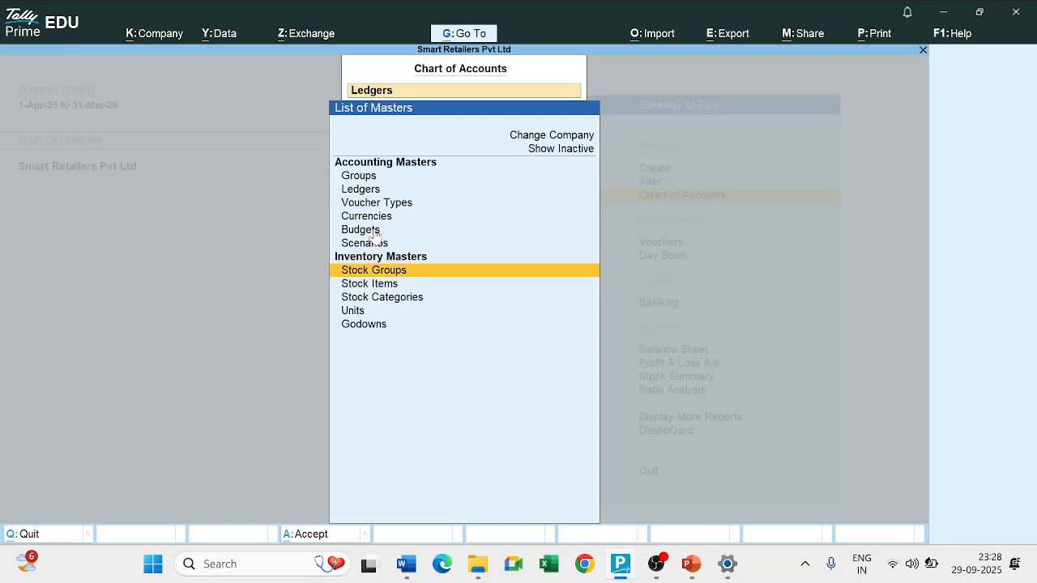
key(Down)
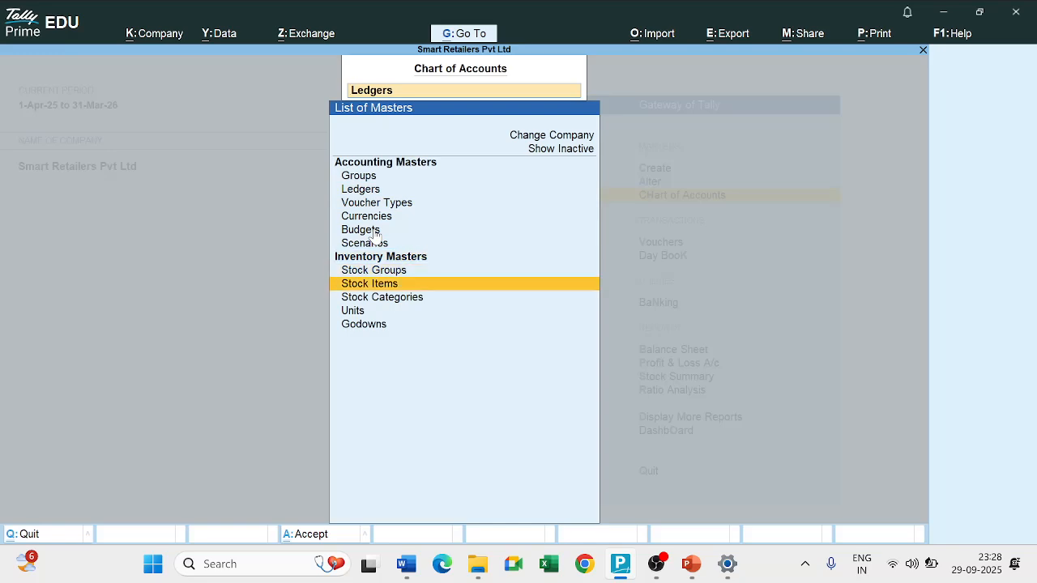
key(Return)
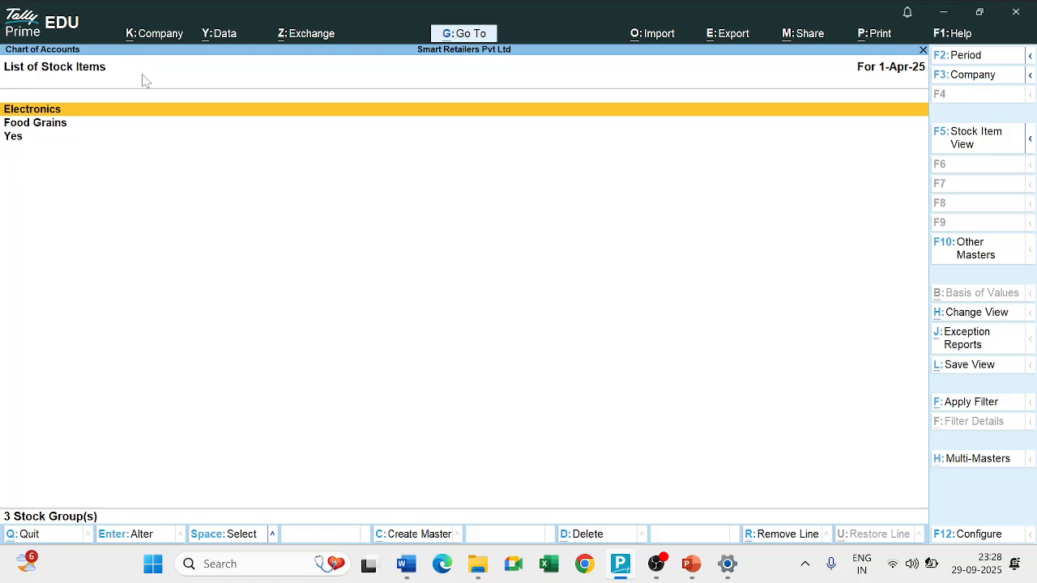
click(965, 460)
key(Return)
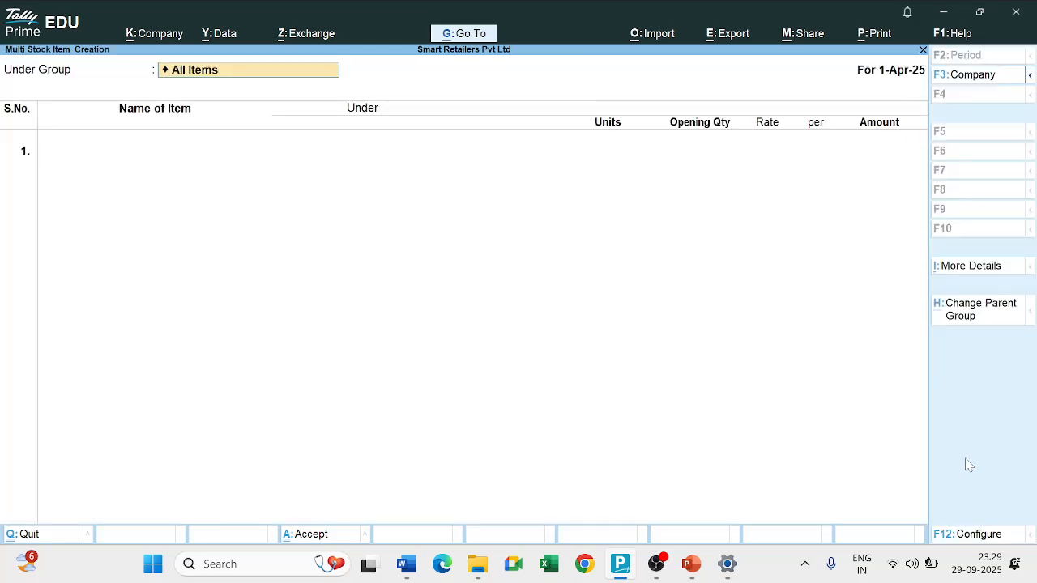
key(Return)
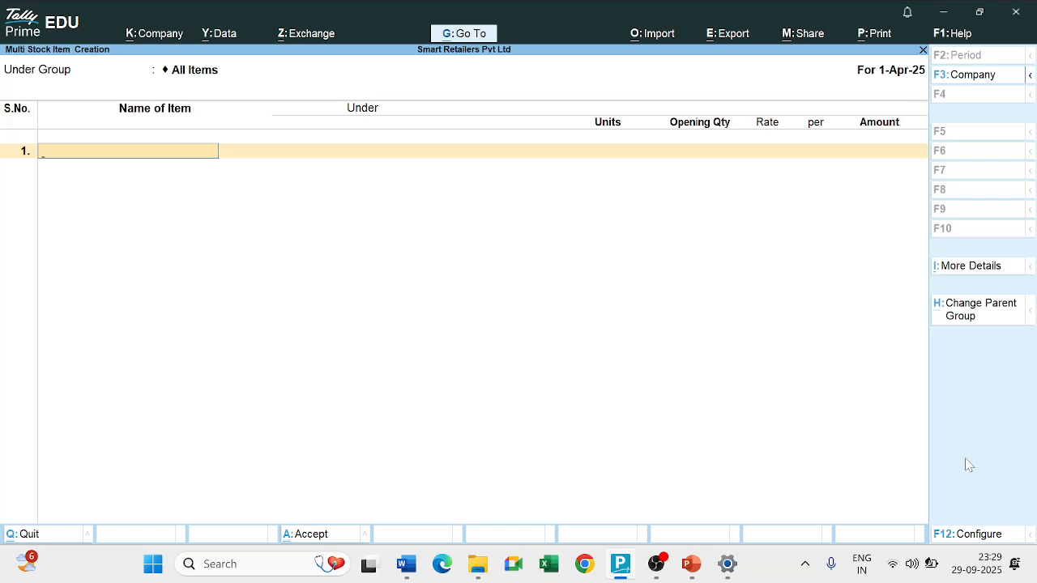
Switch to the Word practice question and review the stock items, units, quantities, rates and amounts in its table.
key(alt+Tab)
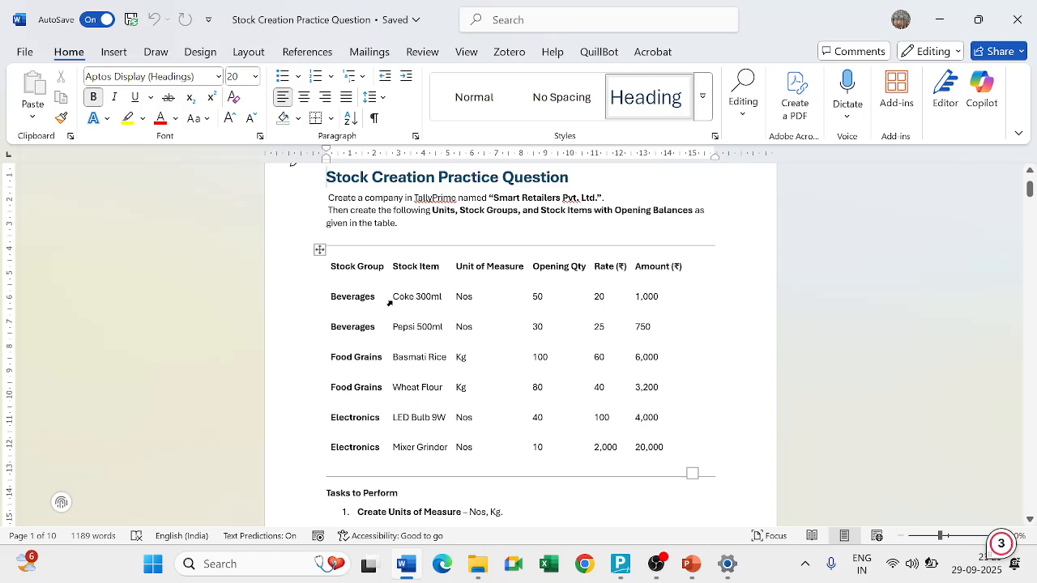
drag(389, 302, 672, 460)
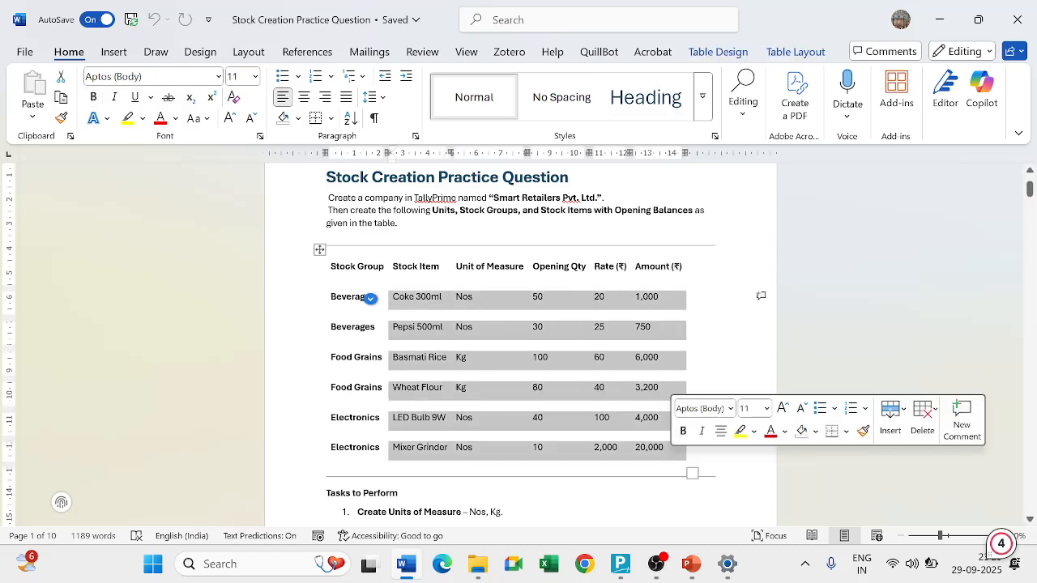
click(689, 326)
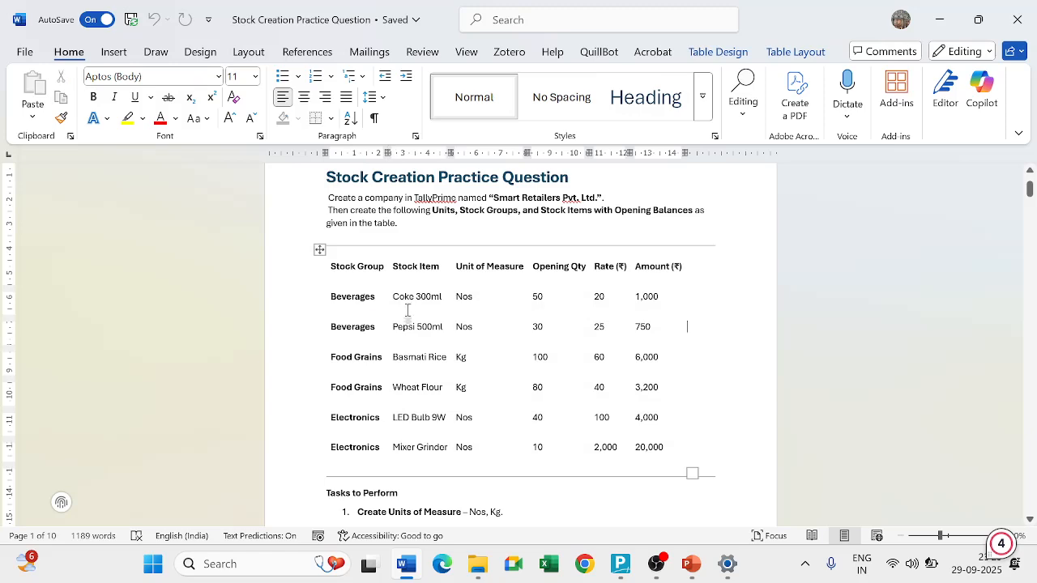
Switch back to TallyPrime and try to enter the stock item Coke 300ml and choose its stock group.
key(alt+Tab)
text(Coke)
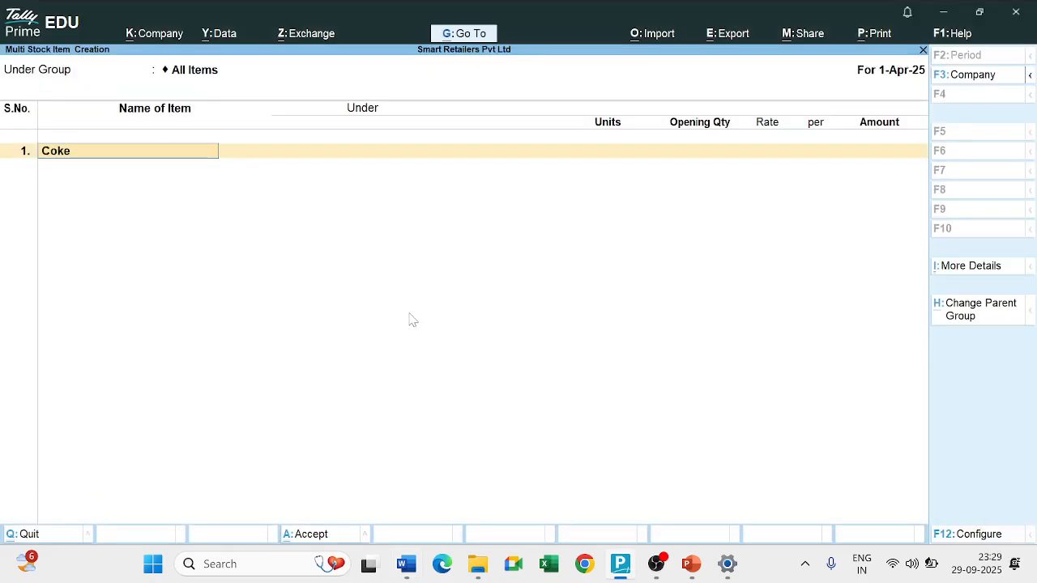
text( 300ml)
key(Return)
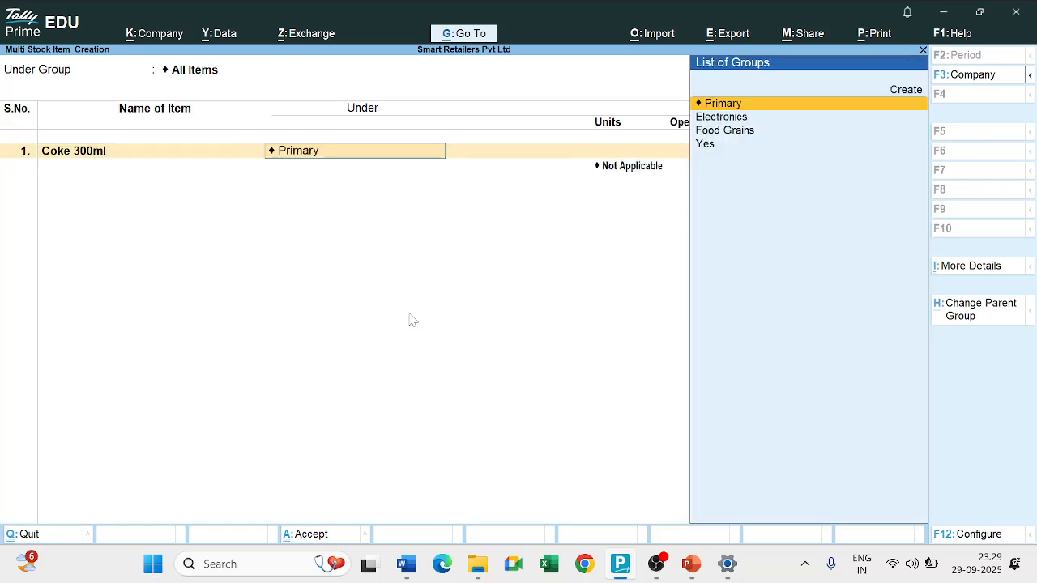
key(Down)
key(Down)
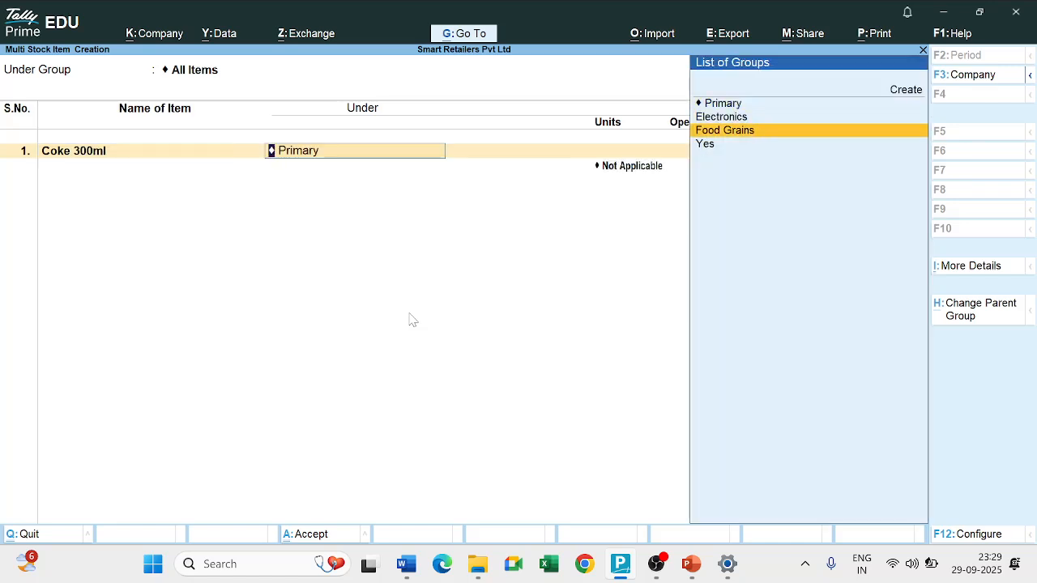
key(Down)
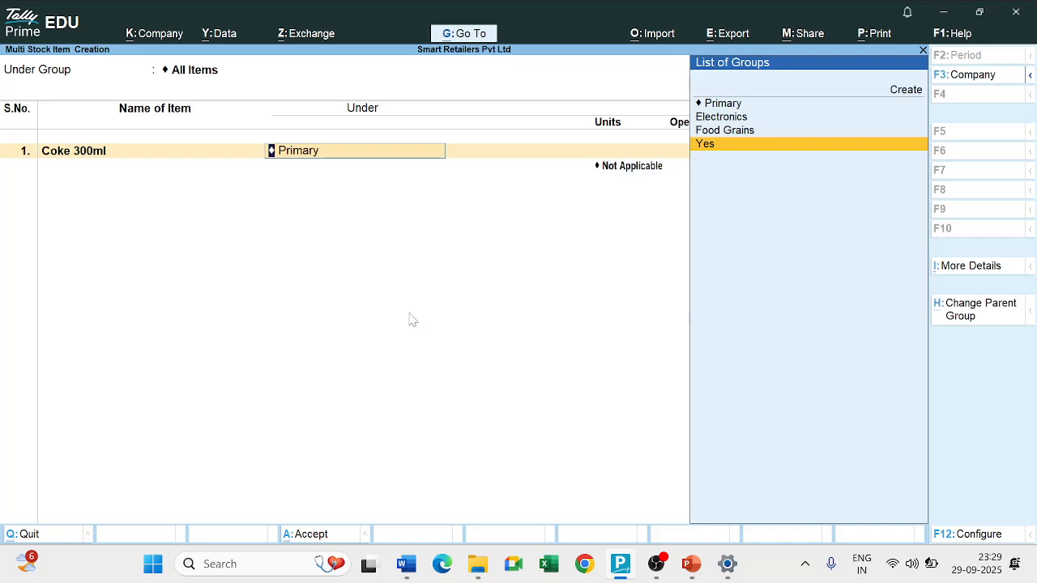
key(Up)
key(Down)
key(BackSpace)
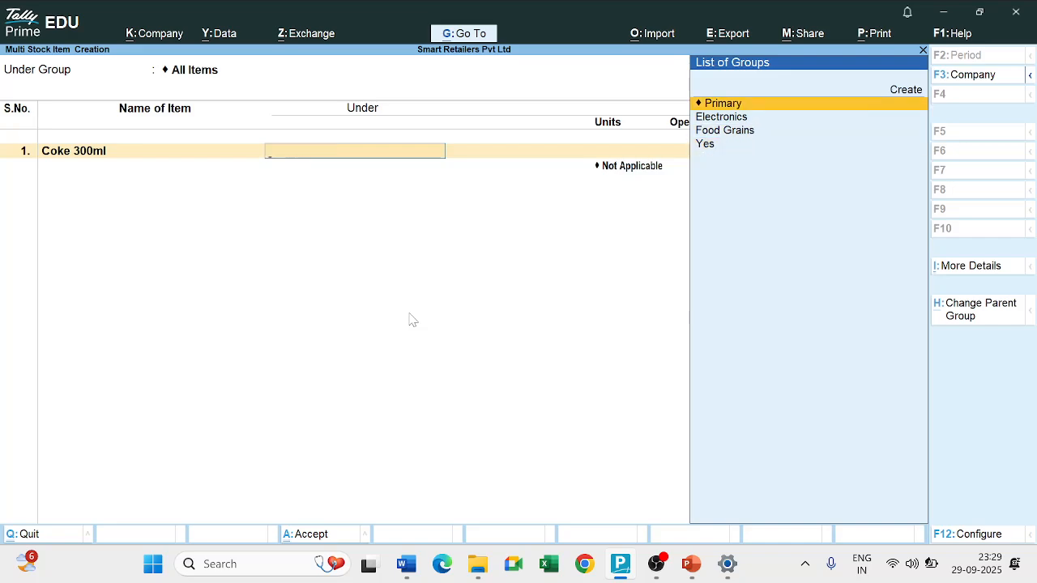
key(Escape)
key(y)
key(Escape)
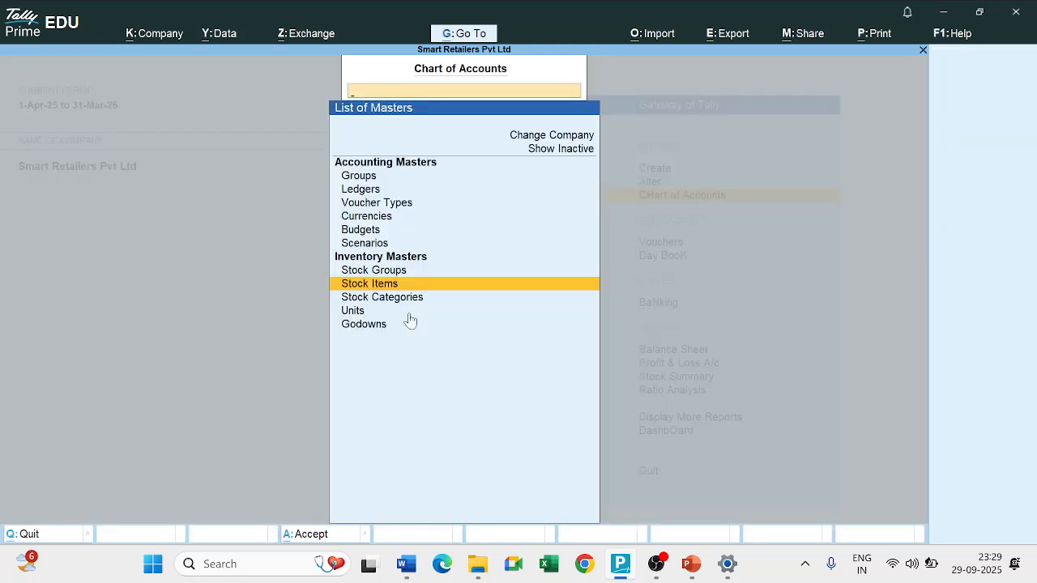
Open the list of stock groups and start multi stock group alteration for All Items.
key(Up)
key(Return)
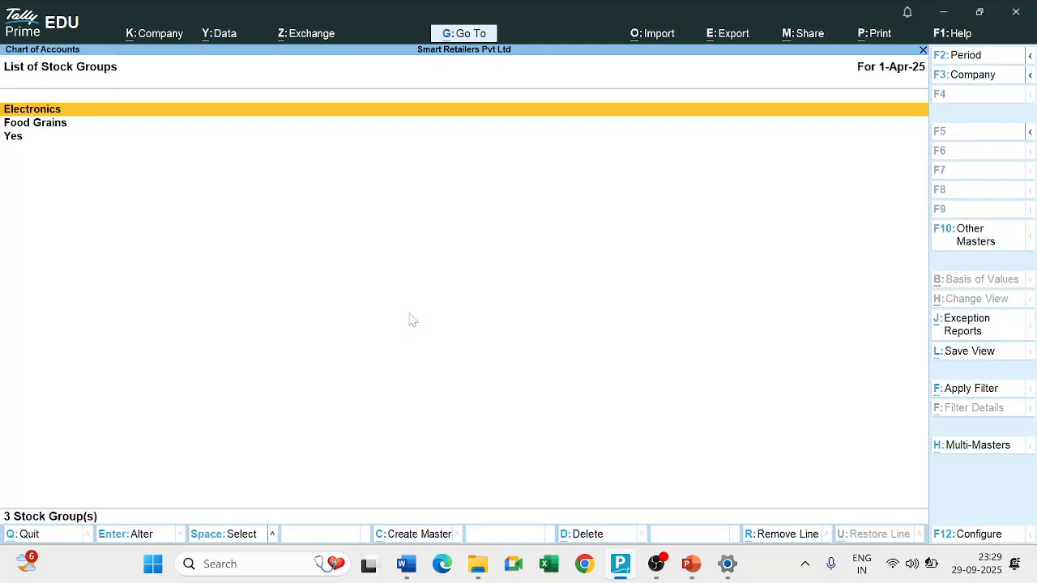
key(Down)
key(Down)
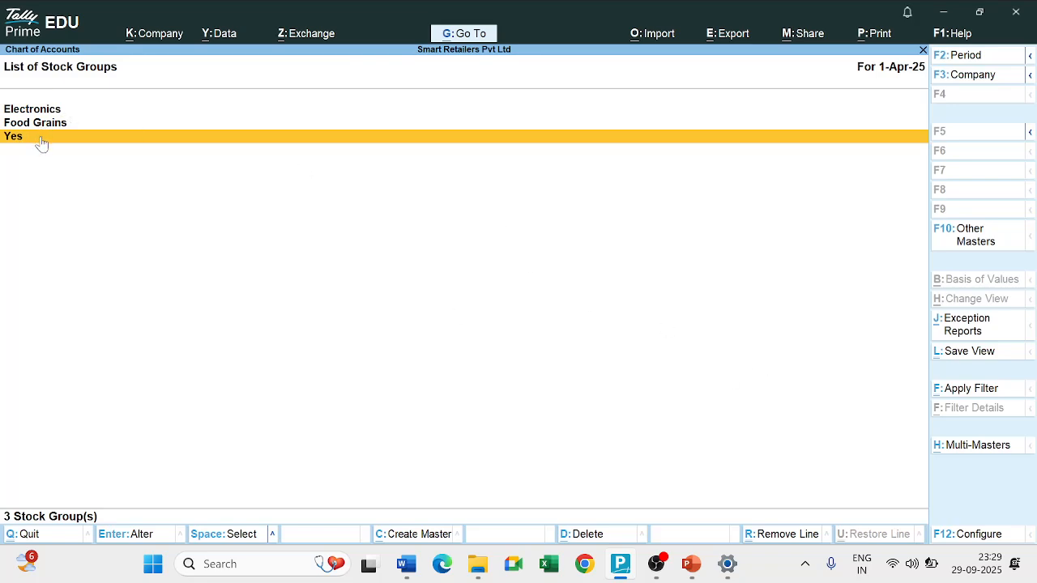
click(956, 451)
key(Down)
key(Return)
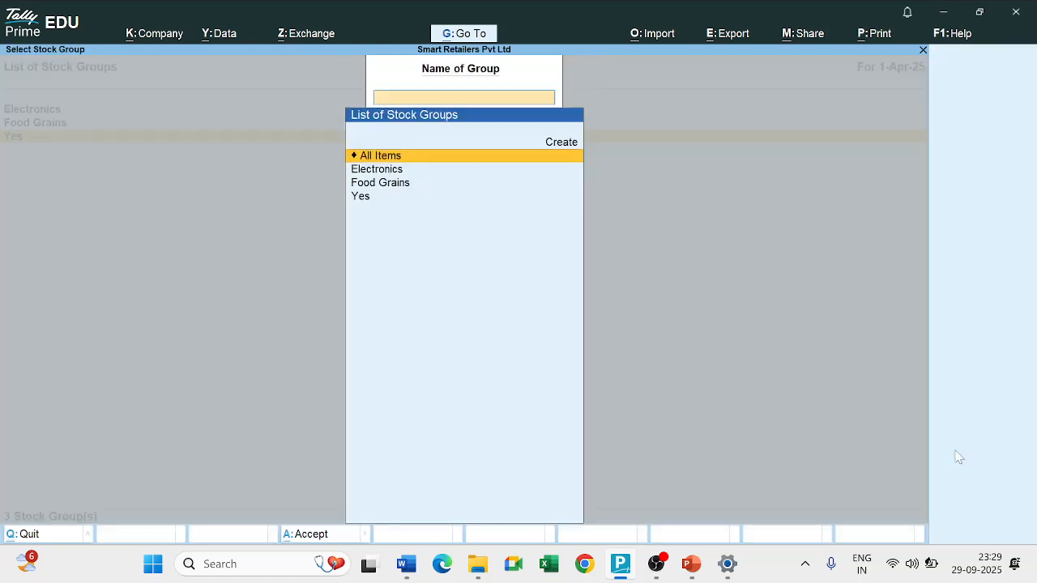
key(Return)
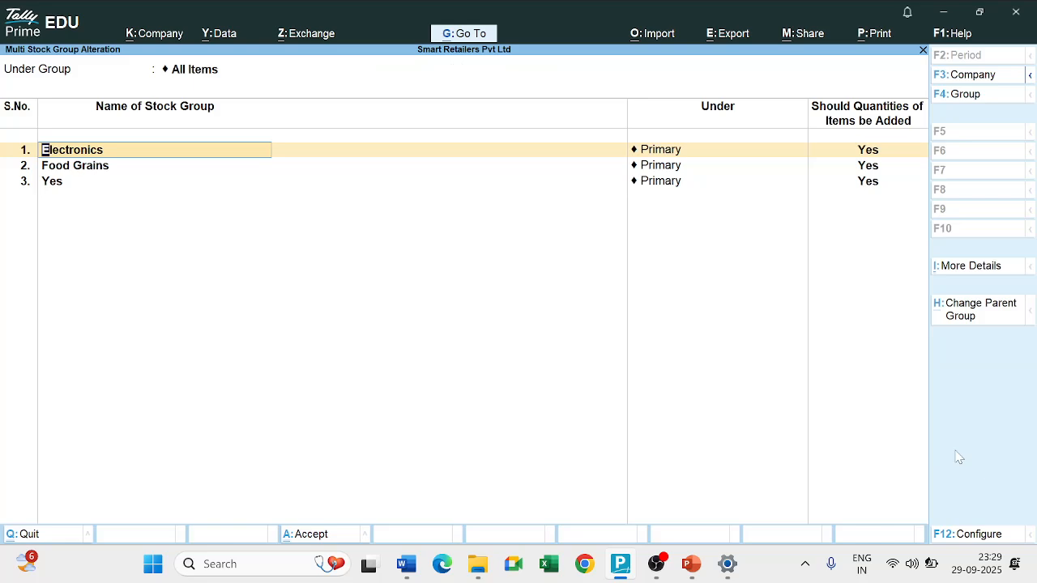
Rename the stock group Yes as Beverages, keep it under Primary with item quantities added set to Yes, and save.
key(Down)
key(Down)
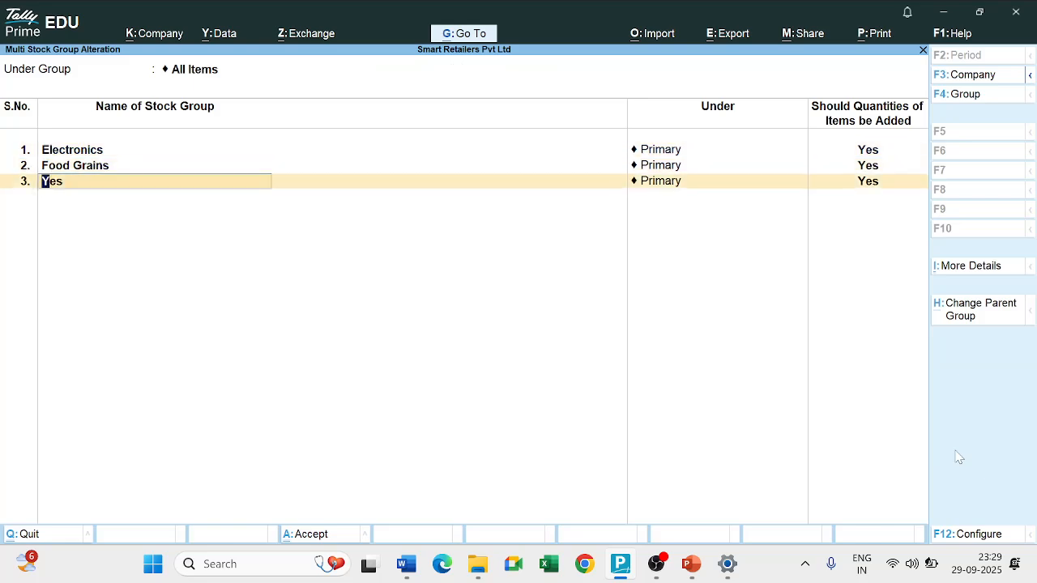
key(alt+Tab)
key(alt+Tab)
text(Beverages)
key(Return)
key(Return)
key(Return)
key(Return)
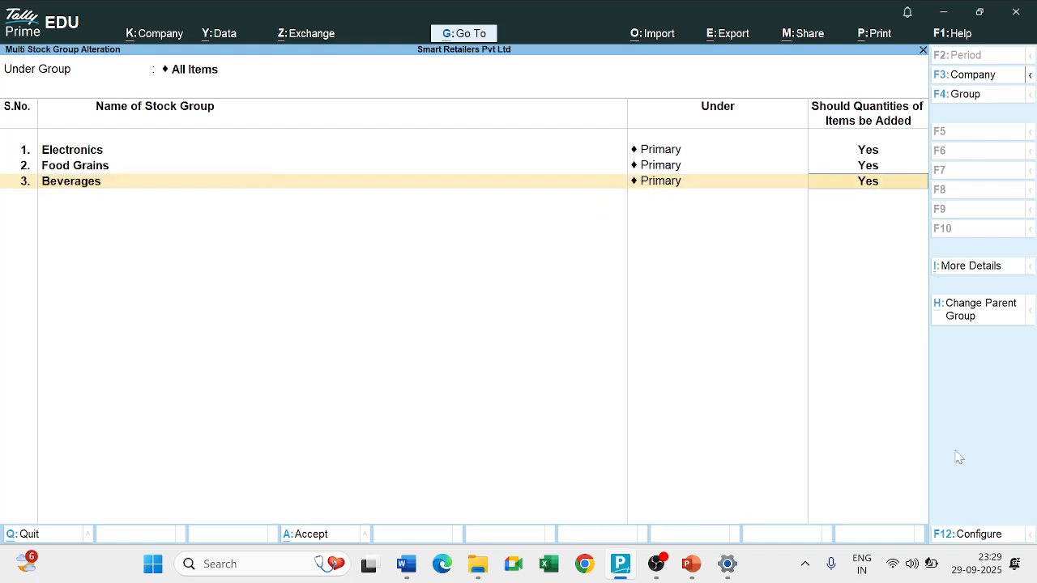
key(Return)
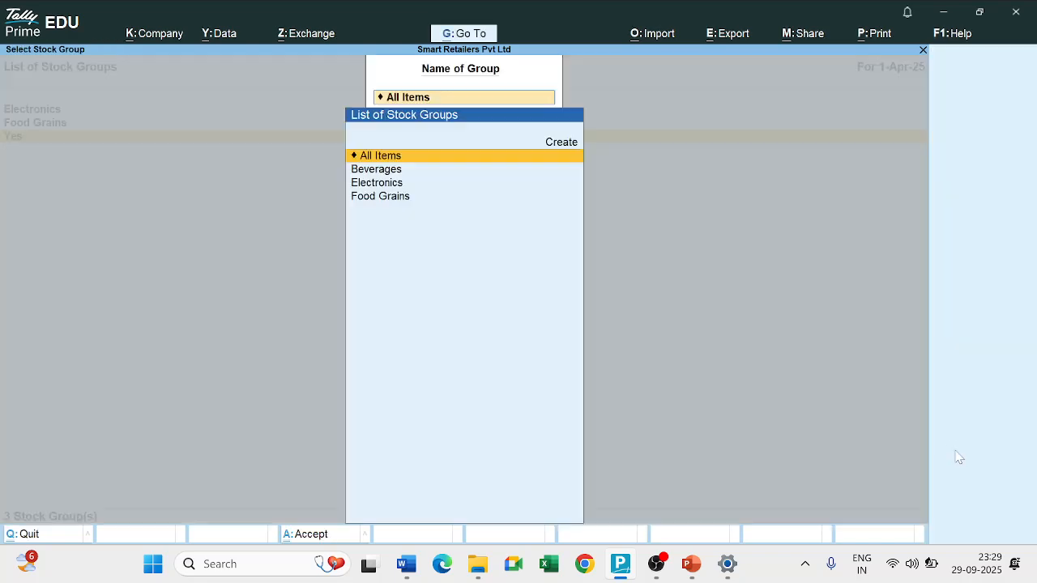
Leave stock group alteration and open the list of stock items from the Chart of Accounts.
key(Escape)
key(Escape)
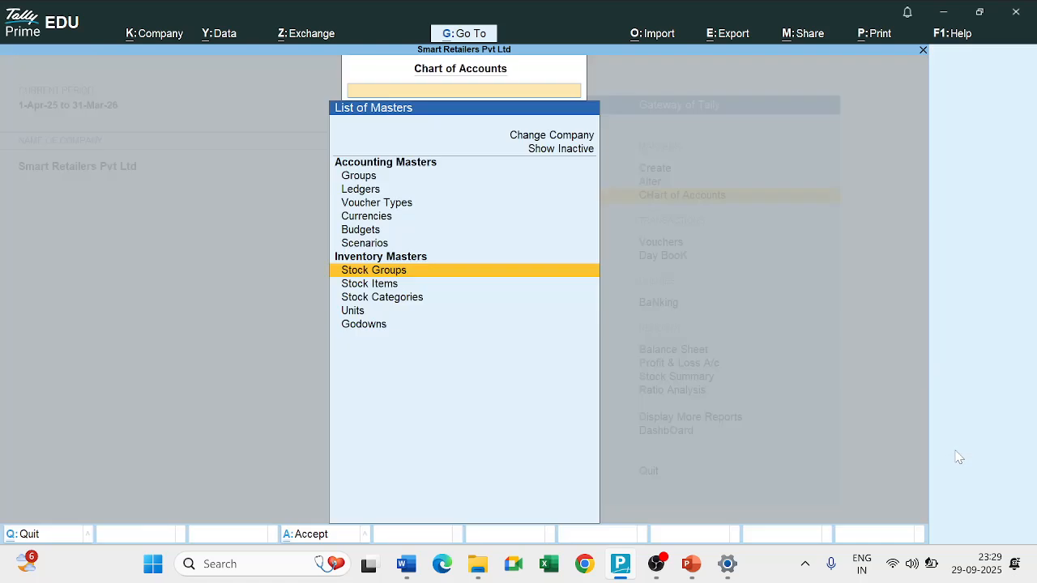
key(Down)
key(Return)
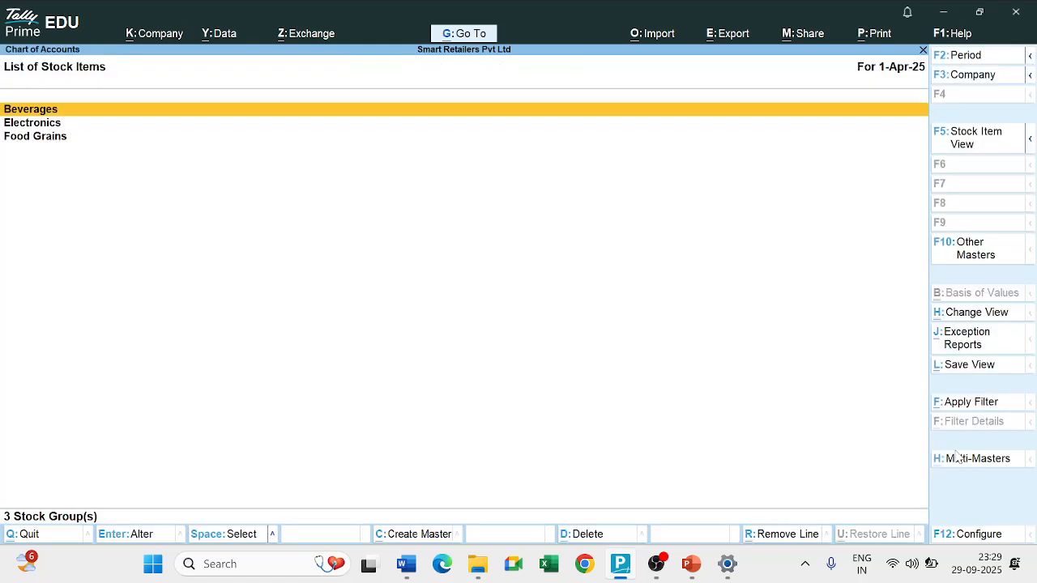
Start multi stock item creation for All Items and enter Coke 300ml under the Beverages group.
click(959, 458)
key(Down)
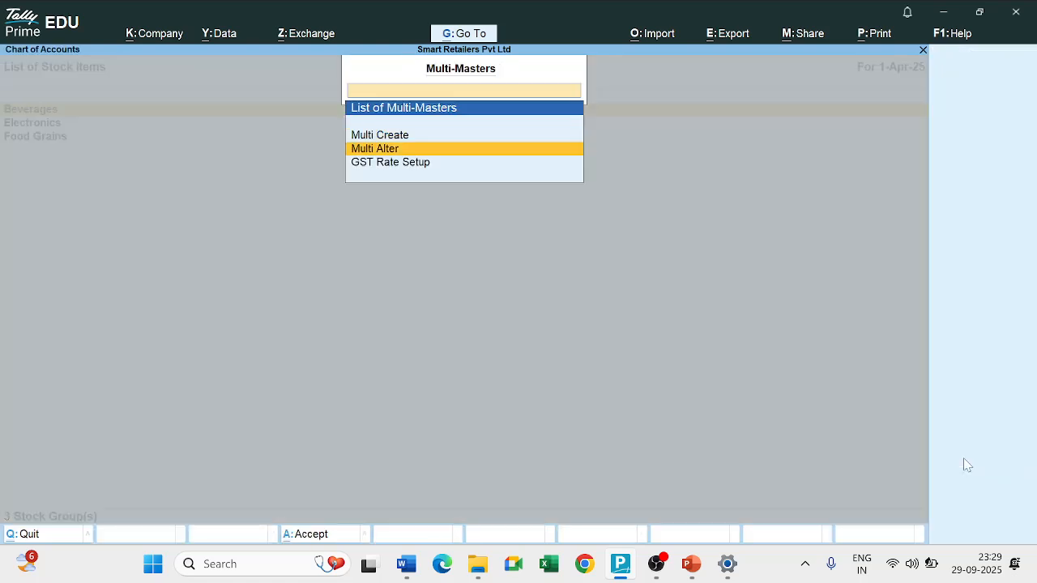
key(Up)
key(Return)
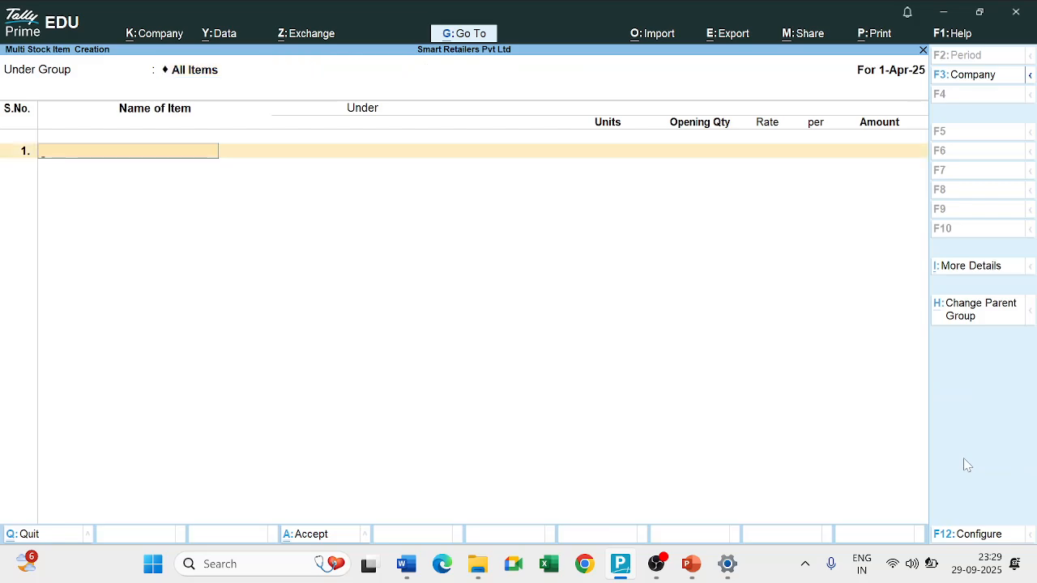
text(Coke 300ml)
key(Return)
key(Down)
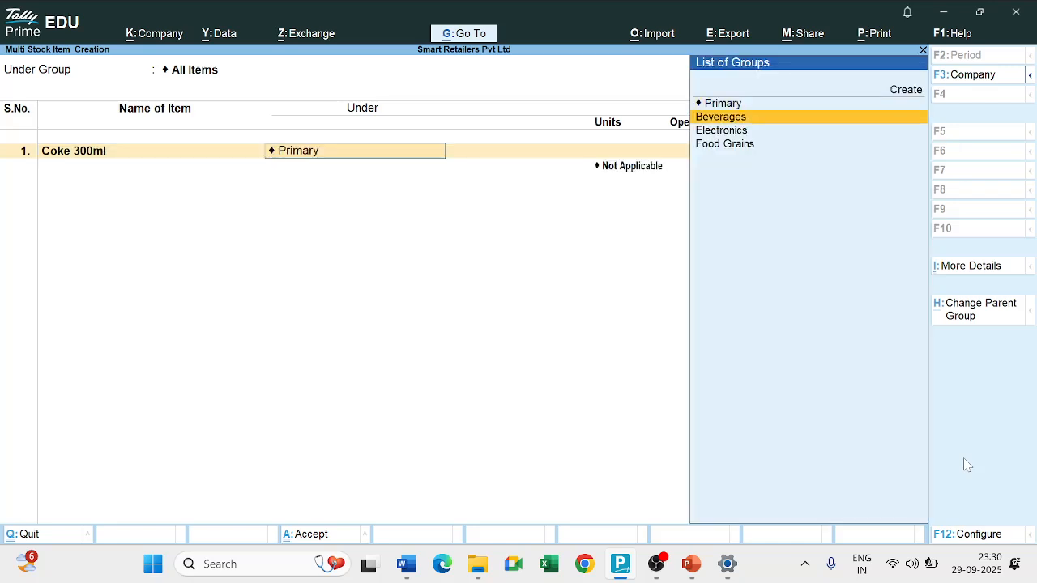
key(Return)
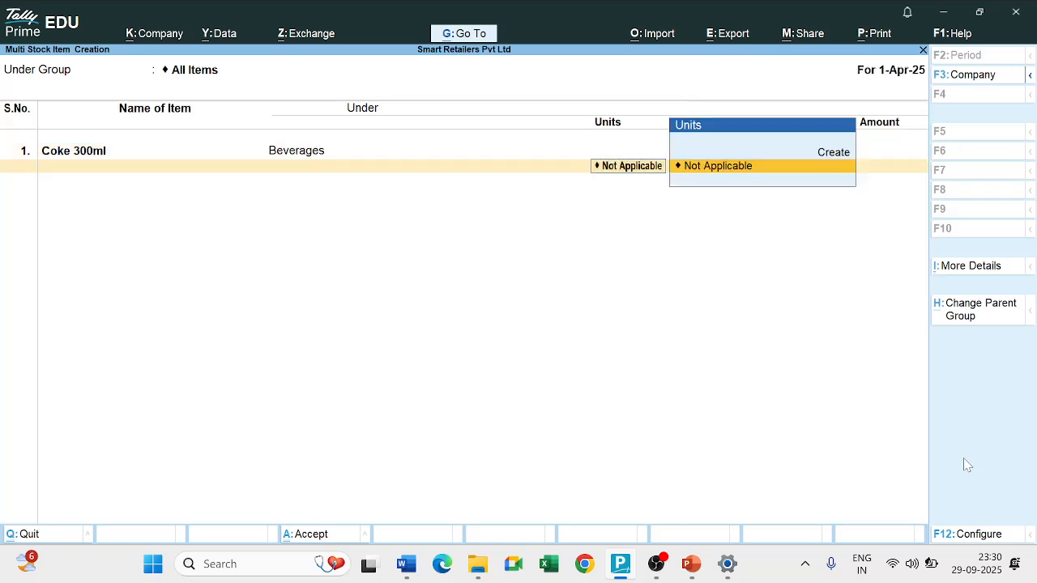
Create the simple unit Nos for Coke 300ml, with formal name Numbers, UQC NOS-NUMBERS and 0 decimal places.
key(alt+Tab)
click(825, 154)
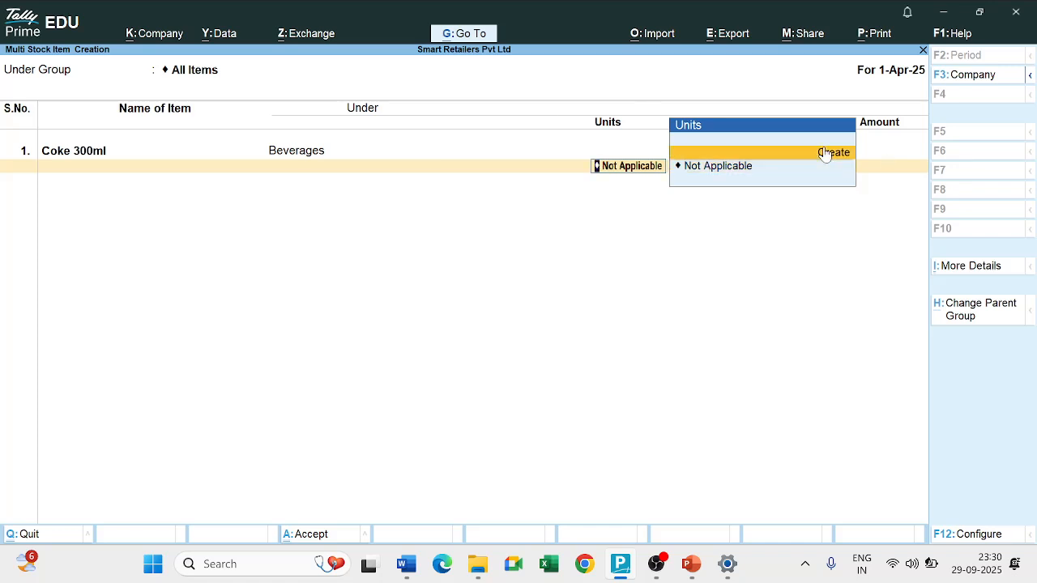
click(824, 153)
text(Nos)
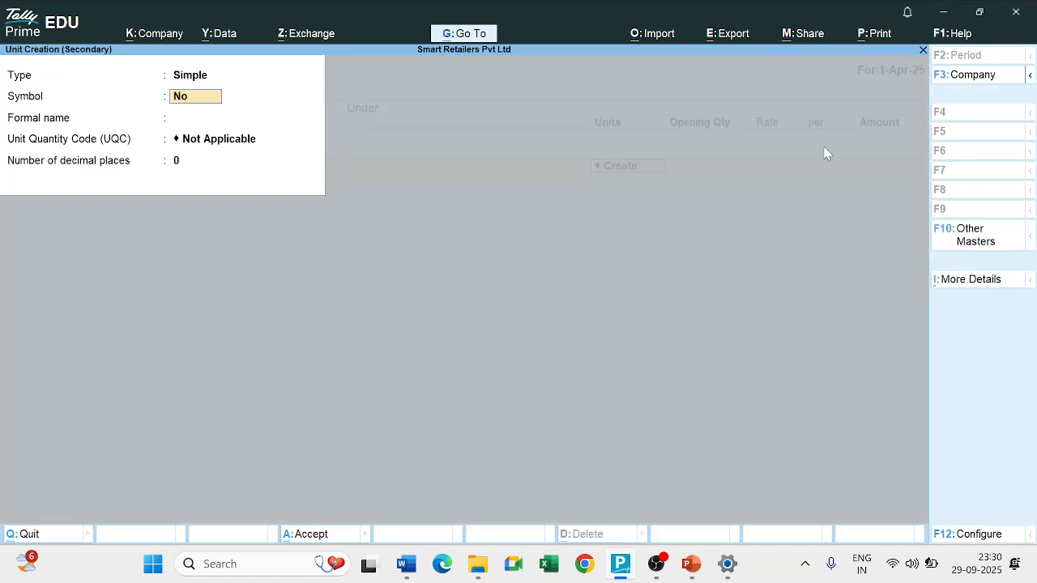
key(Return)
text(Numbers)
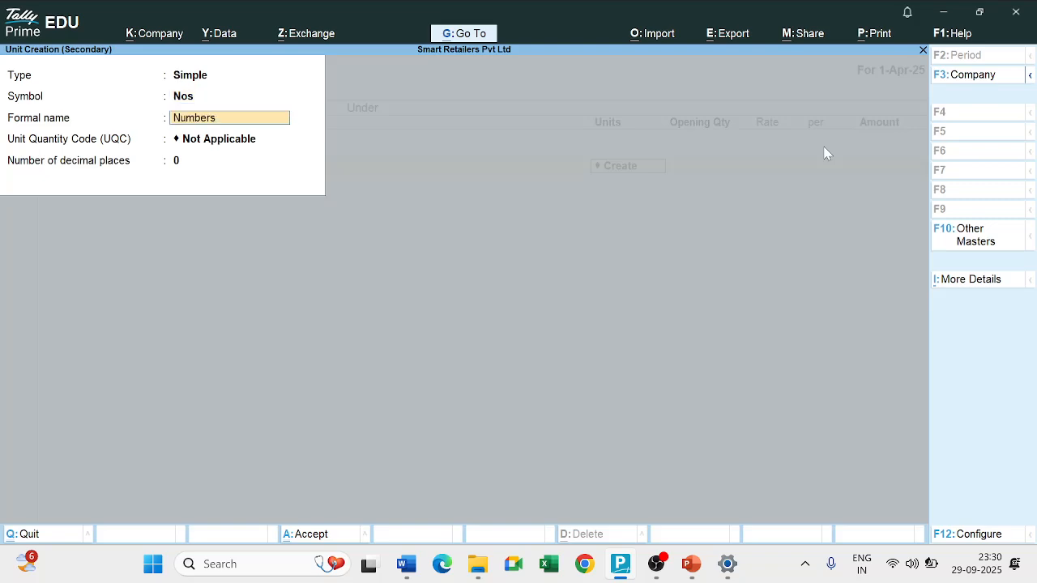
key(Return)
text(num)
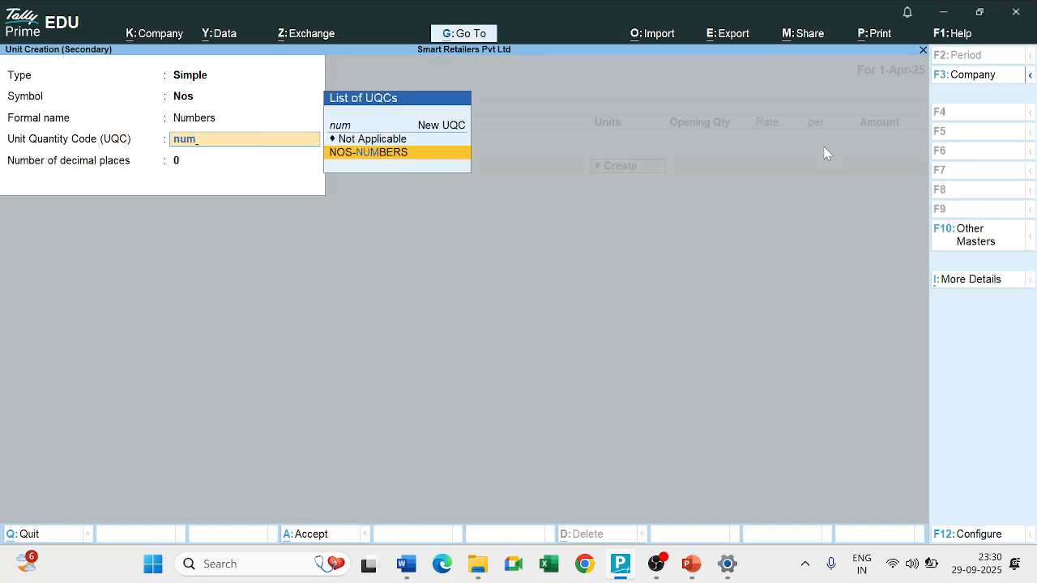
key(Return)
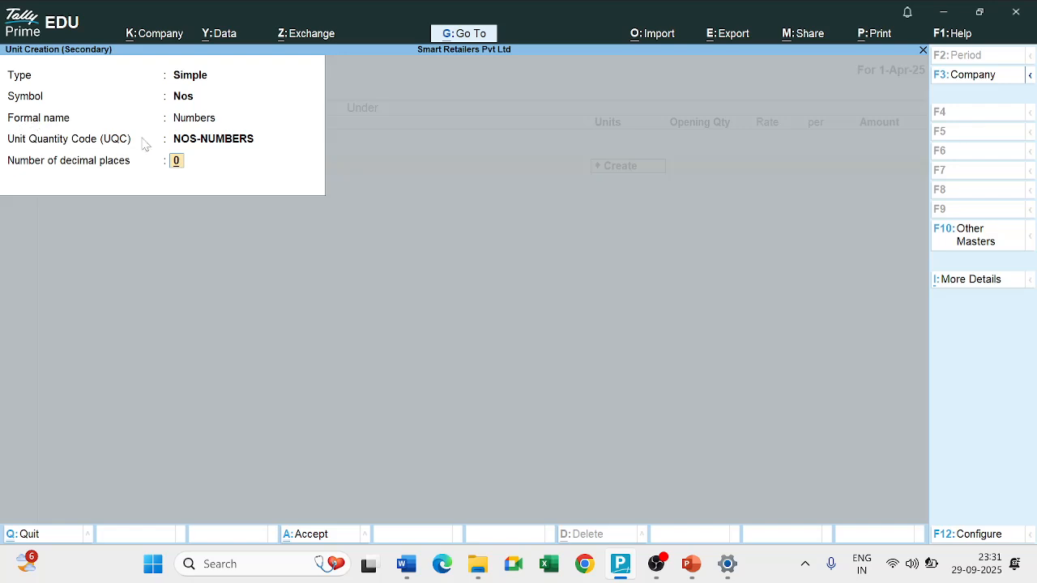
key(Return)
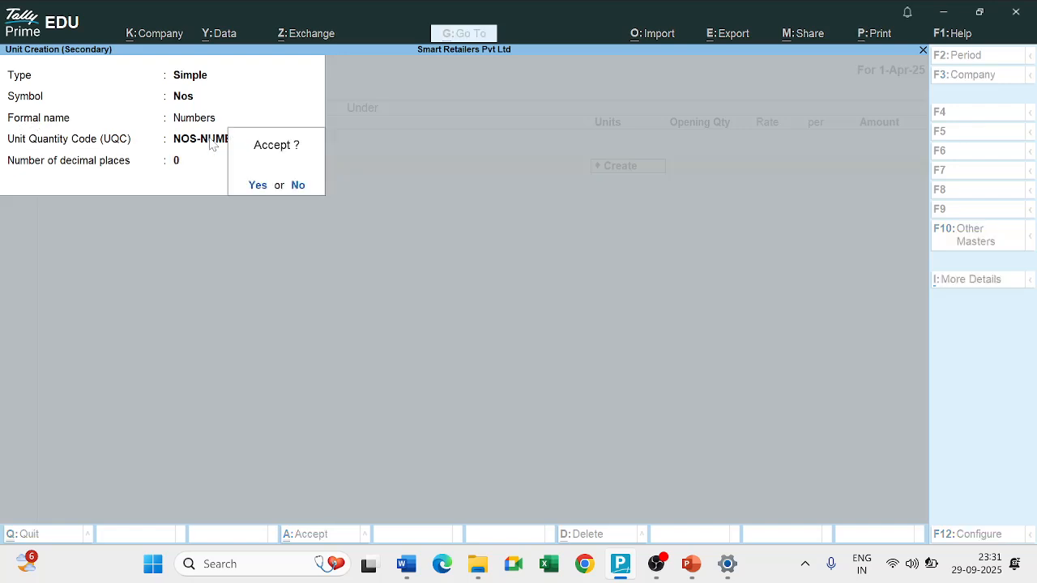
key(Return)
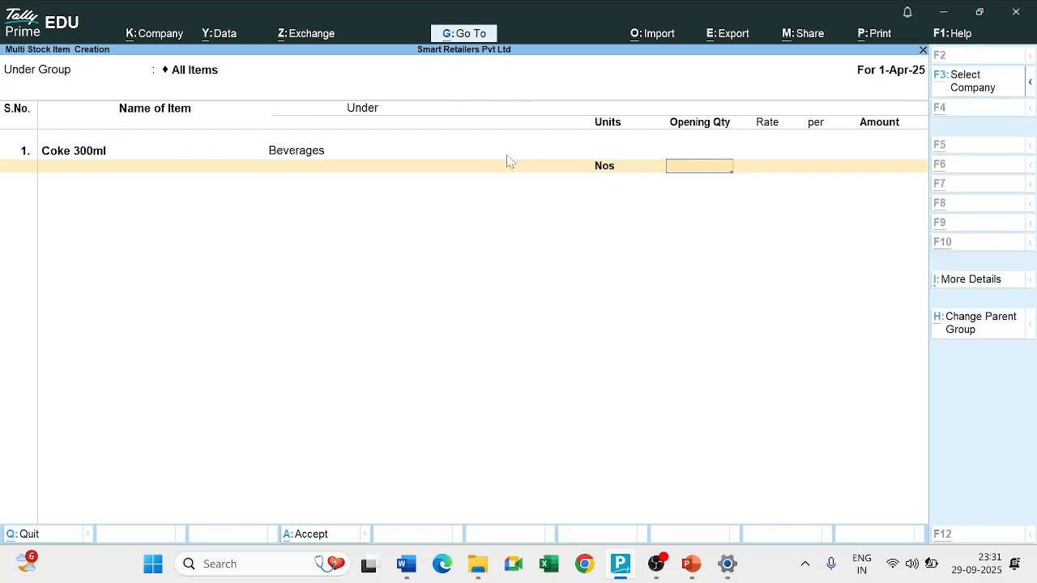
Check the practice question in Word and enter Coke 300ml's opening quantity of 50 Nos at a rate of 20 per Nos.
key(alt+Tab)
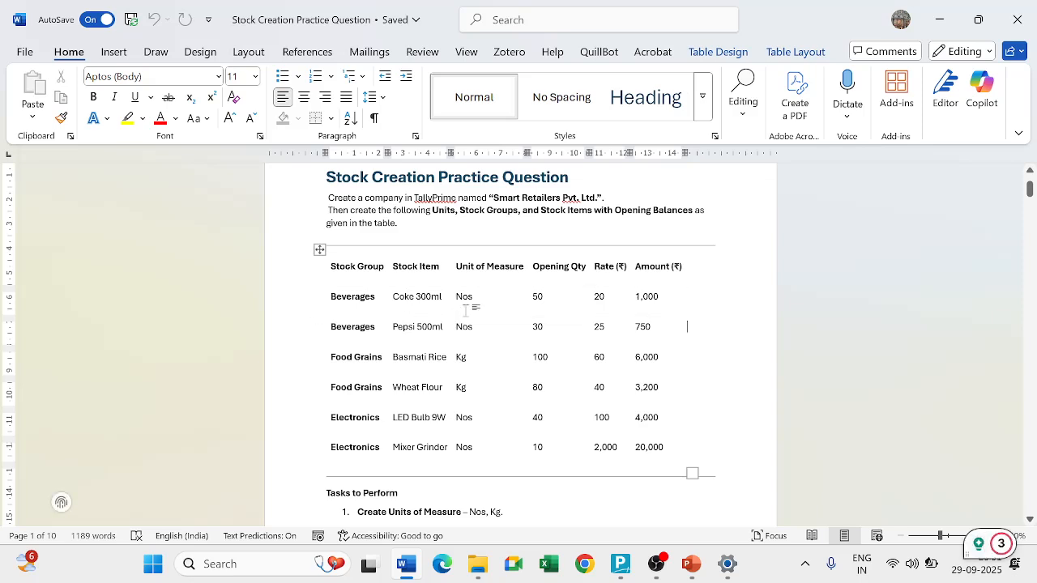
key(alt+Tab)
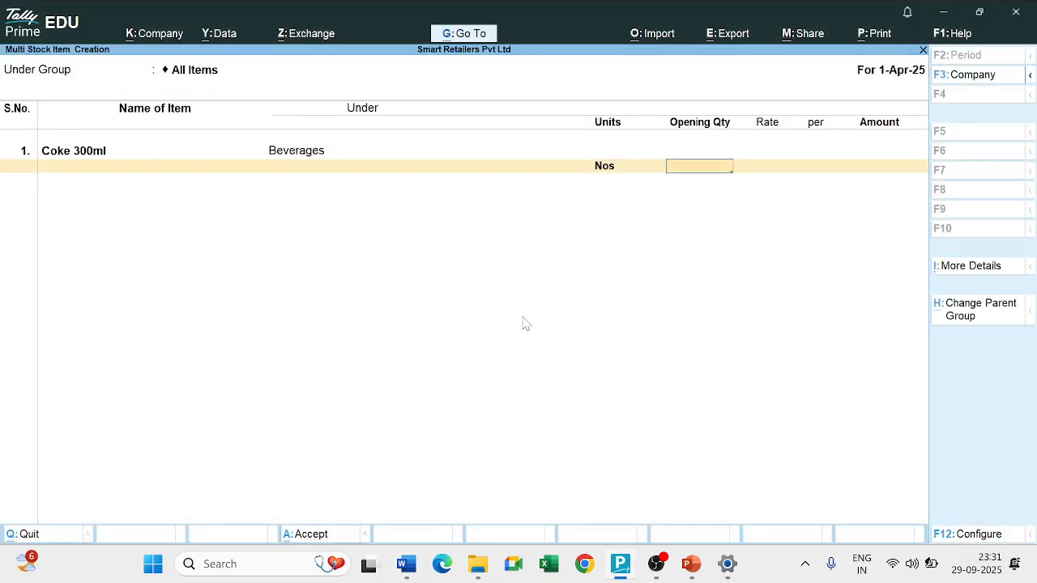
text(50)
key(Return)
text(20)
key(Return)
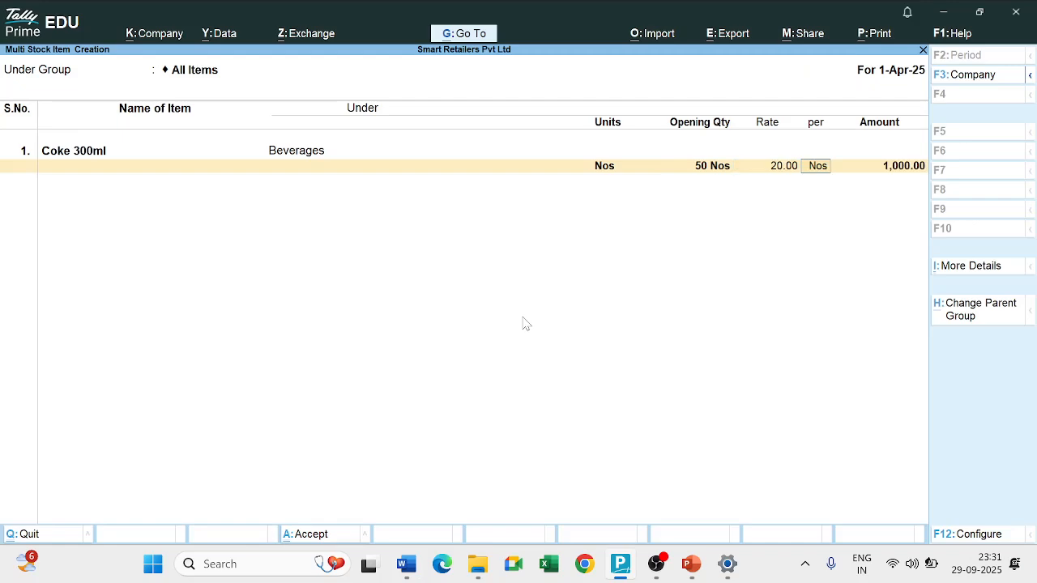
key(Return)
key(Return)
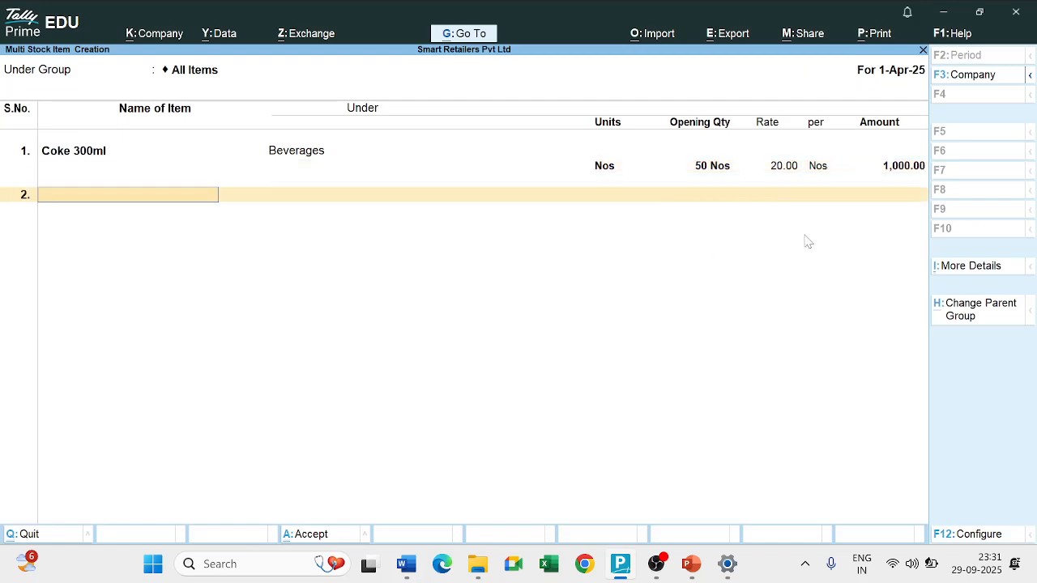
Add the stock item Pepsi 500ml from the practice question under Beverages with the unit Nos.
key(alt+Tab)
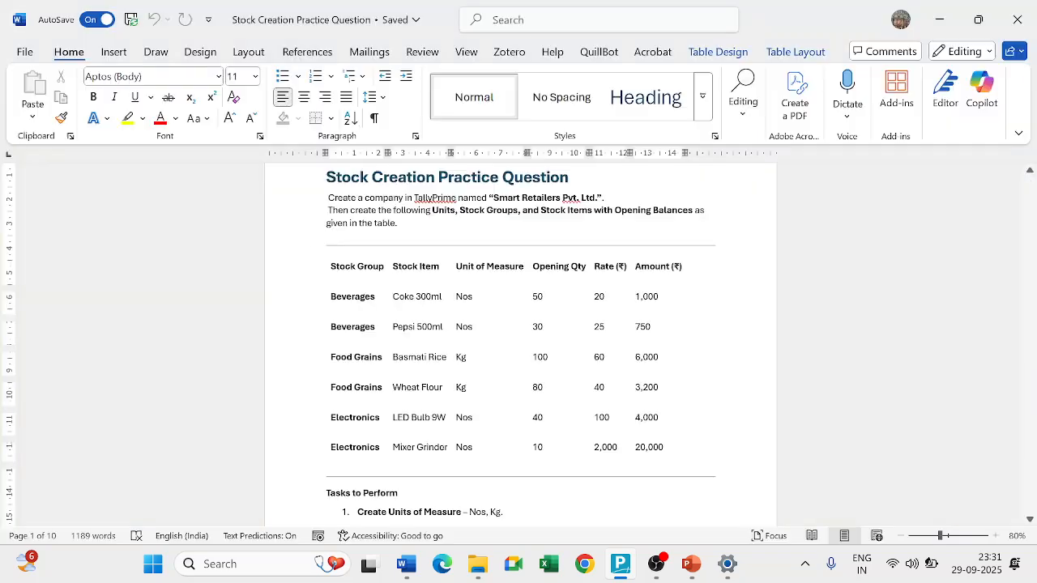
key(alt+Tab)
text(Pepsi)
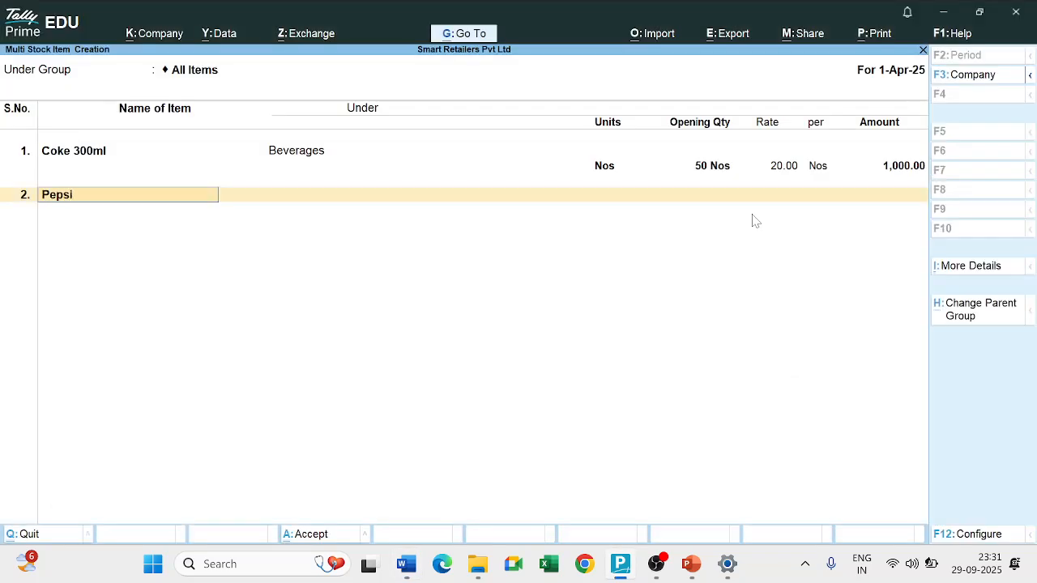
text( 500ml)
key(Return)
text(b)
key(Return)
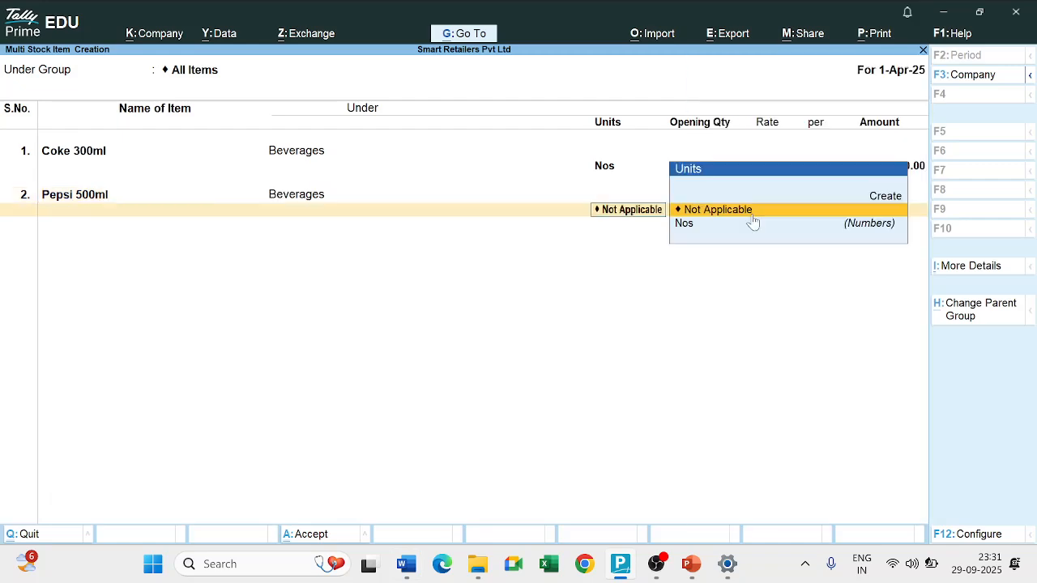
click(753, 221)
Look up Pepsi 500ml in the practice question and enter its opening quantity of 30 Nos at a rate of 25.
key(alt+Tab)
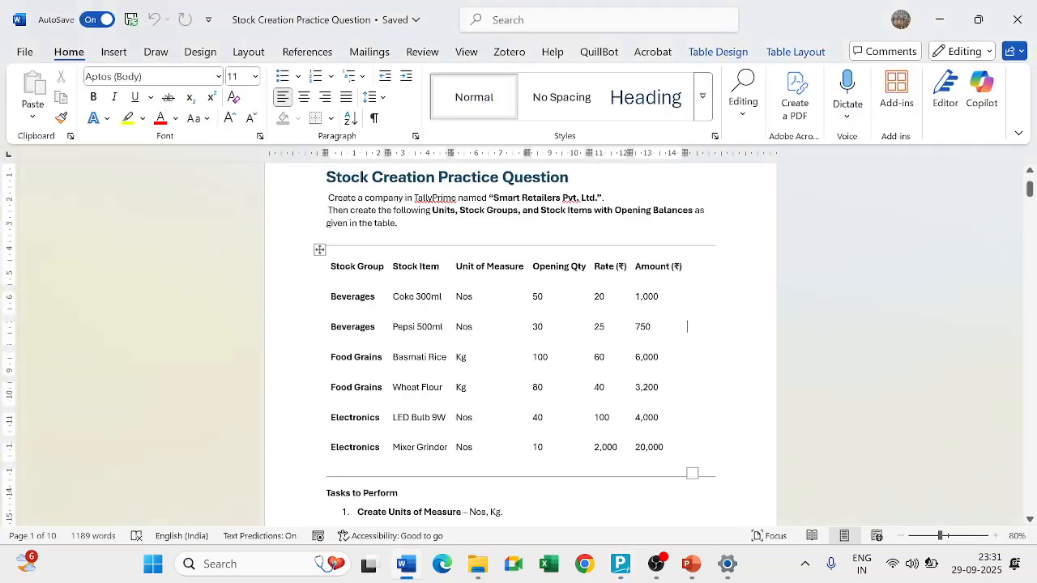
key(alt+Tab)
text(30)
key(Return)
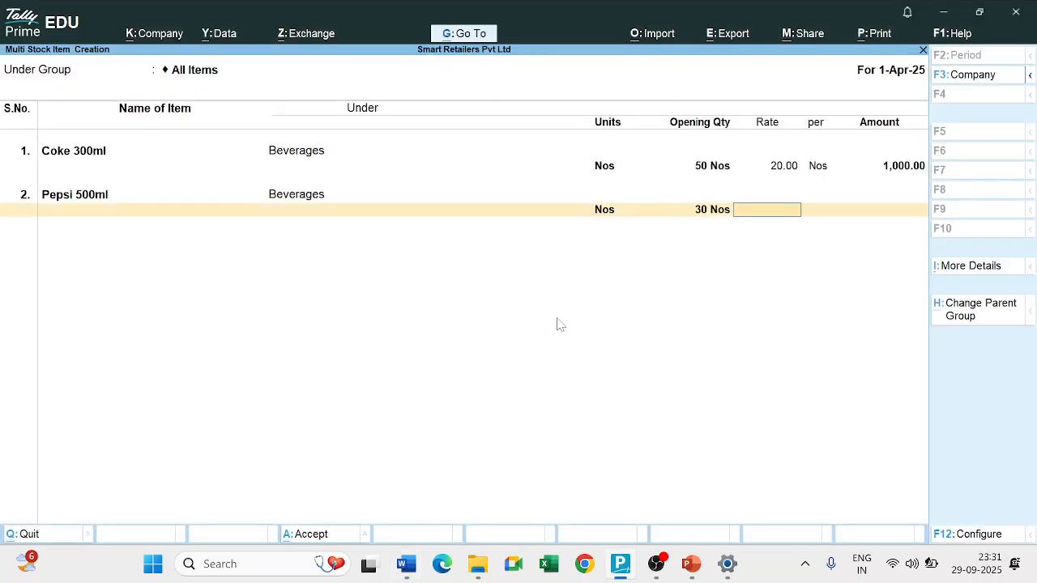
text(25)
key(Return)
key(Return)
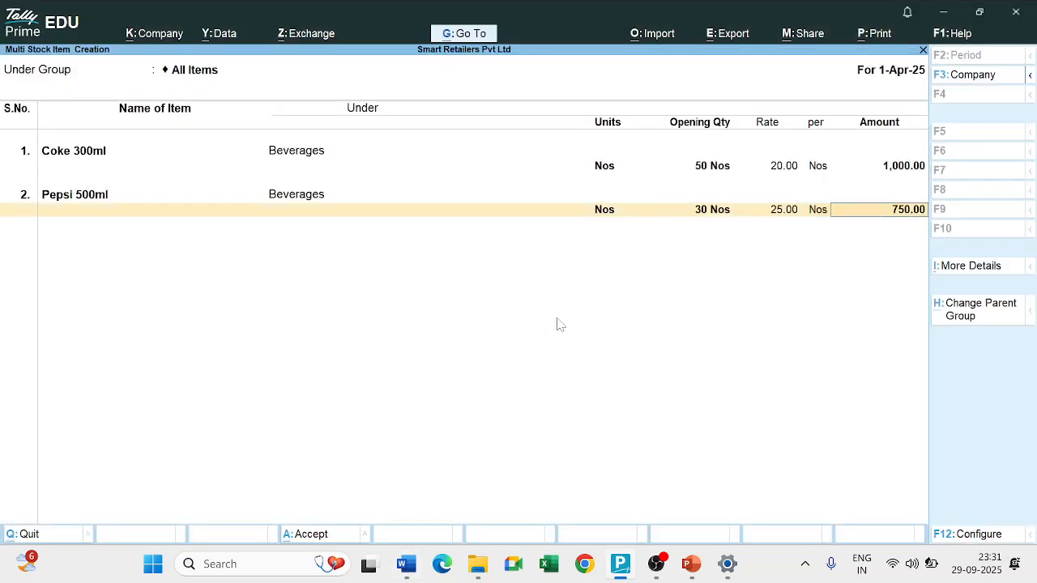
key(Return)
Add the stock item Basmati Rice from the practice question under the Food Grains group.
key(alt+Tab)
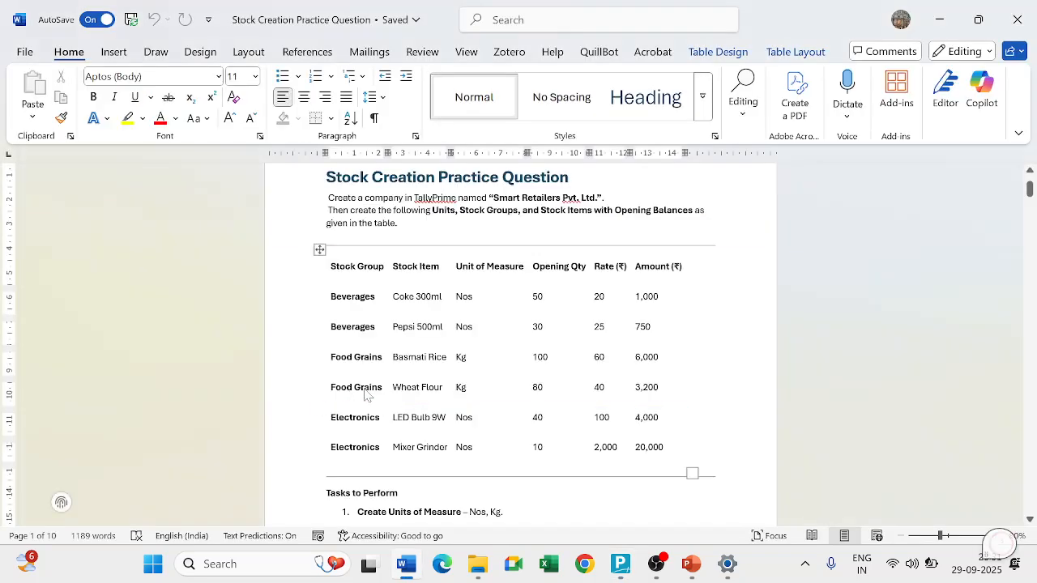
key(alt+Tab)
text(Basma)
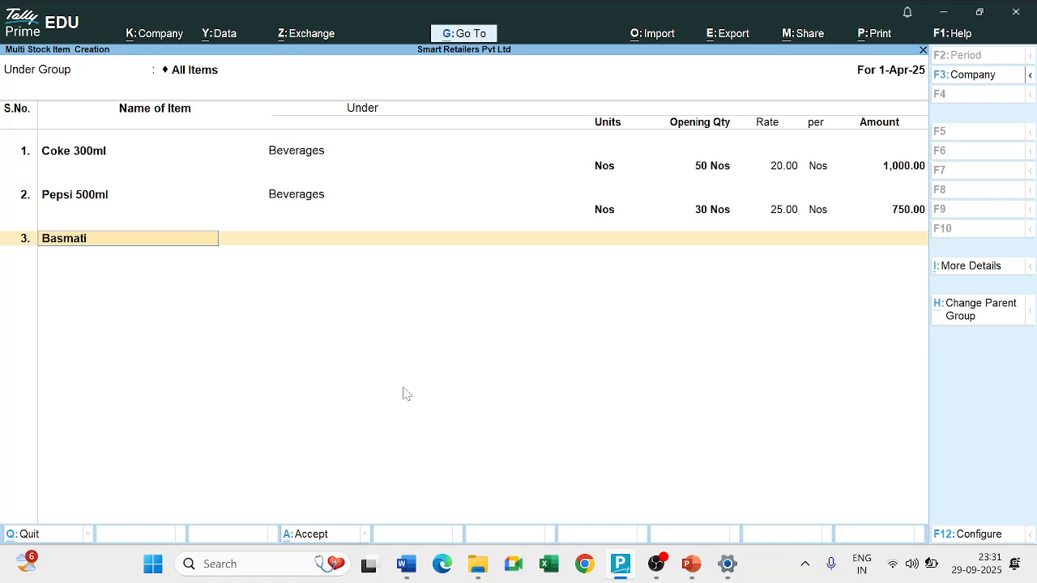
text(ti Rice)
key(Return)
key(Down)
key(Down)
key(Down)
key(Return)
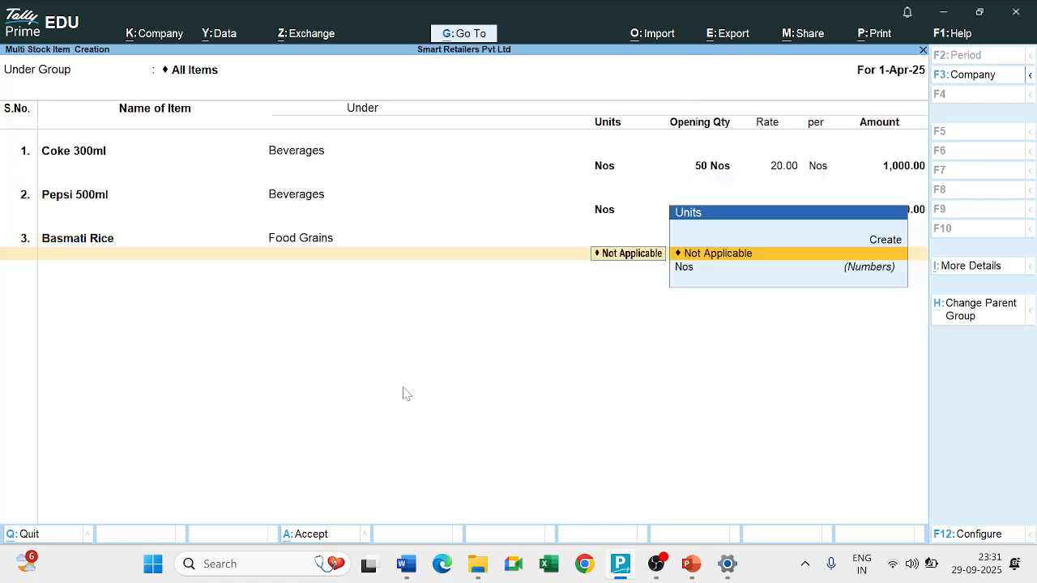
key(Down)
key(Return)
key(alt+Tab)
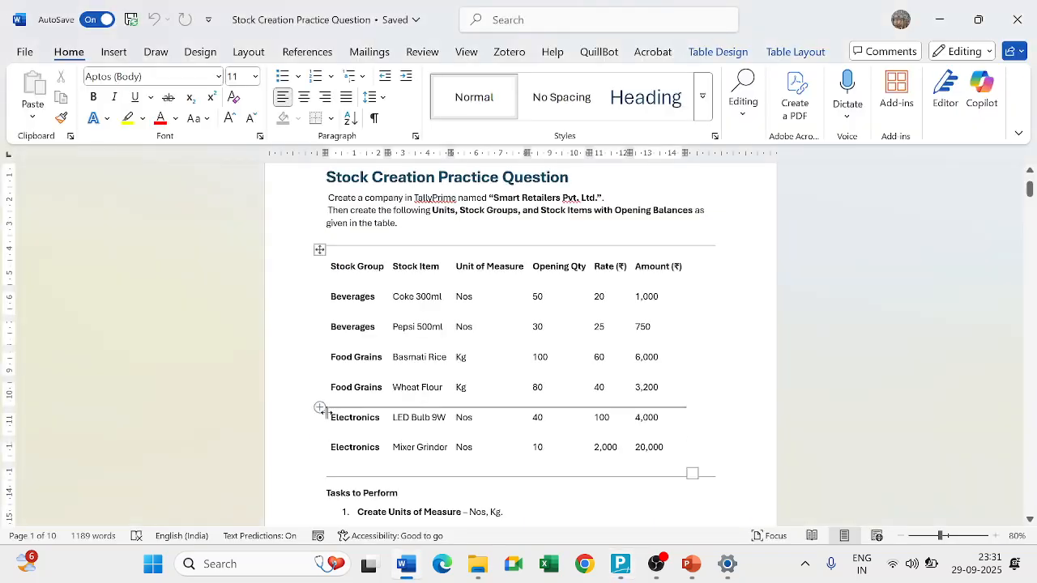
key(alt+Tab)
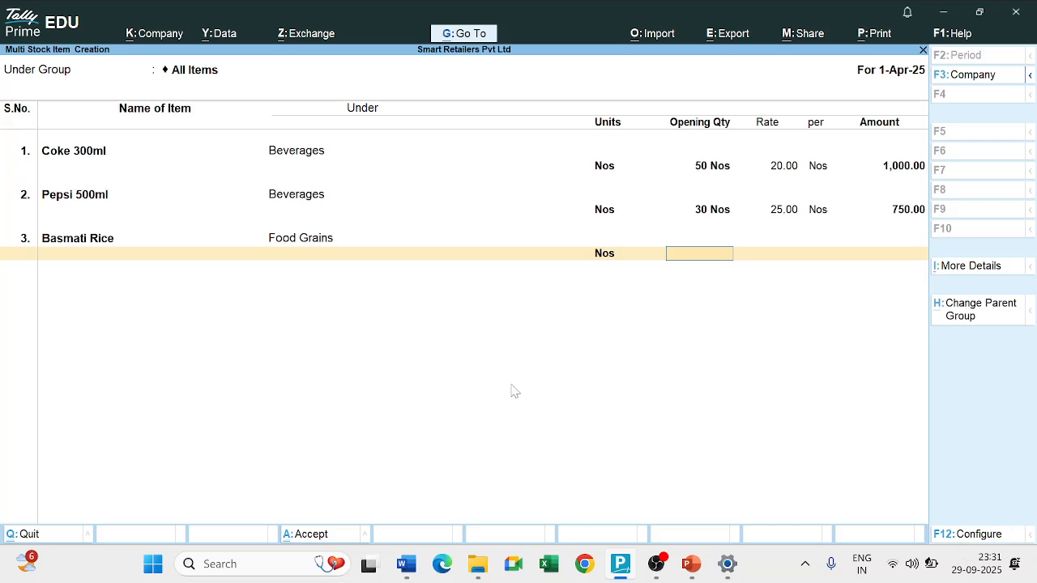
Create the simple unit Kgs for Basmati Rice, with formal name Kilograms, UQC KGS-KILOGRAMS and 0 decimal places.
click(613, 254)
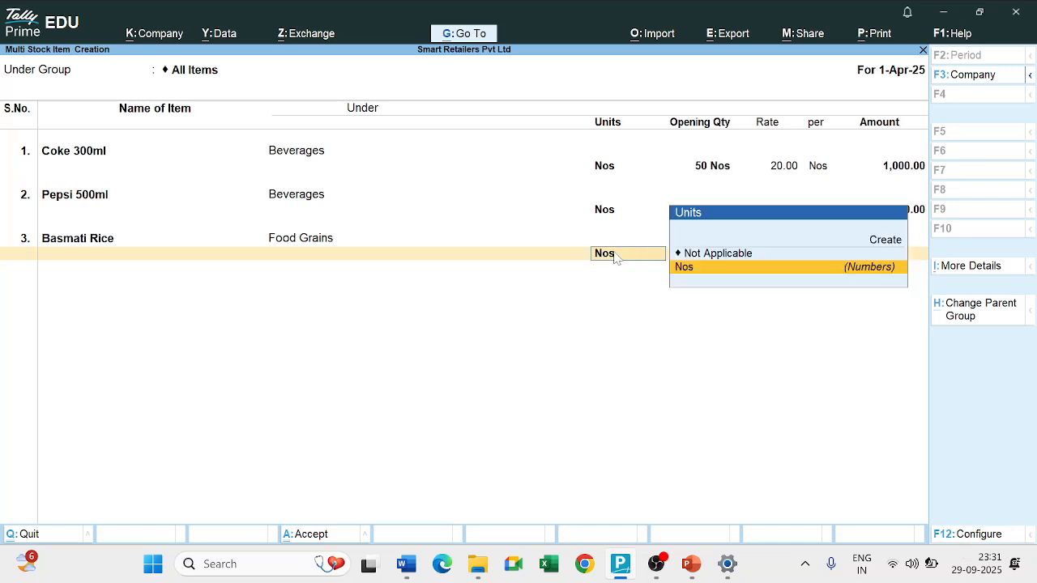
key(Up)
key(Up)
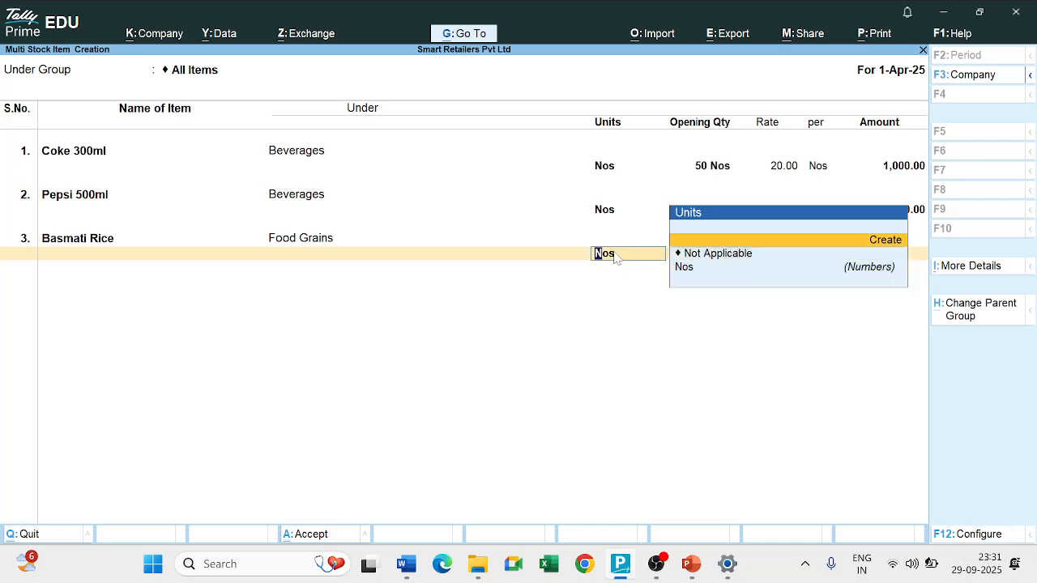
key(Return)
text(Kgs)
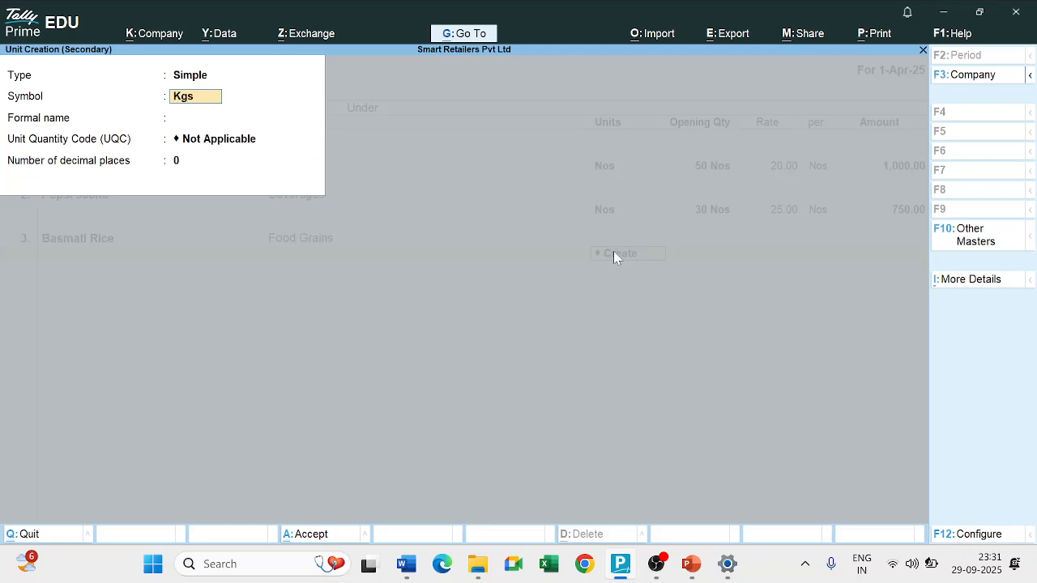
key(Return)
text(Kilog)
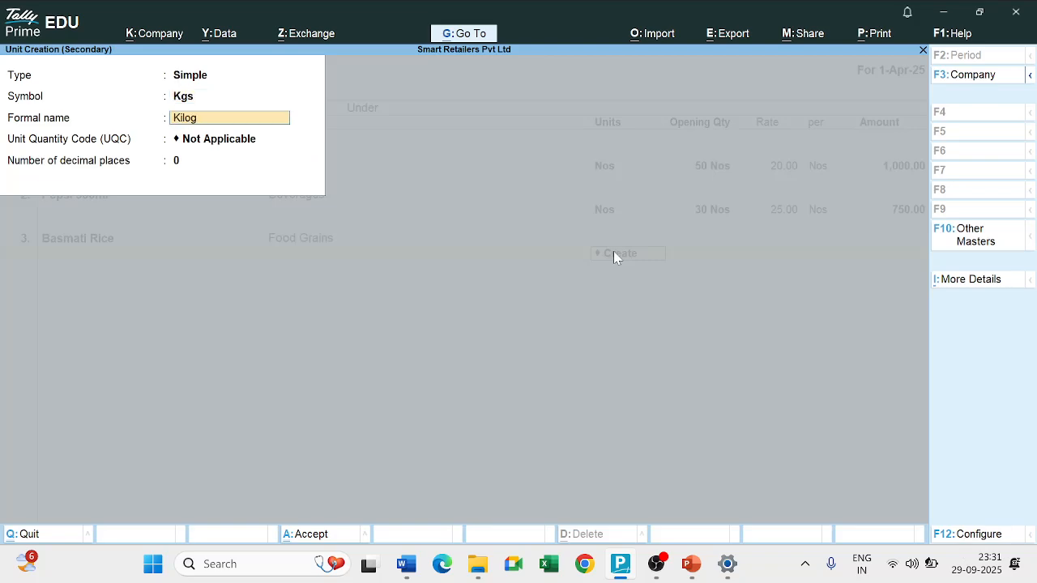
text(rams)
key(Return)
text(kil)
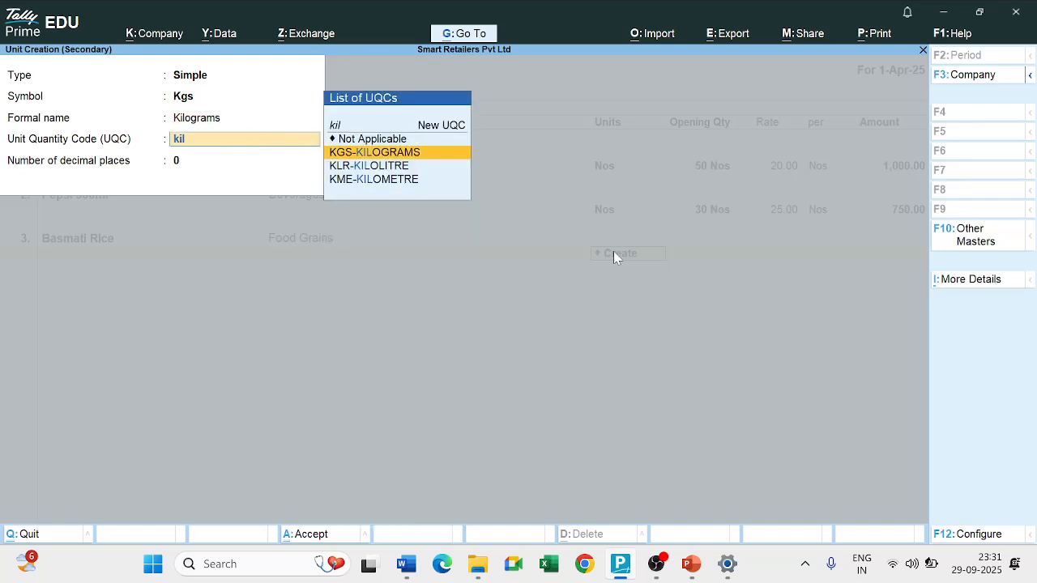
key(Return)
key(Return)
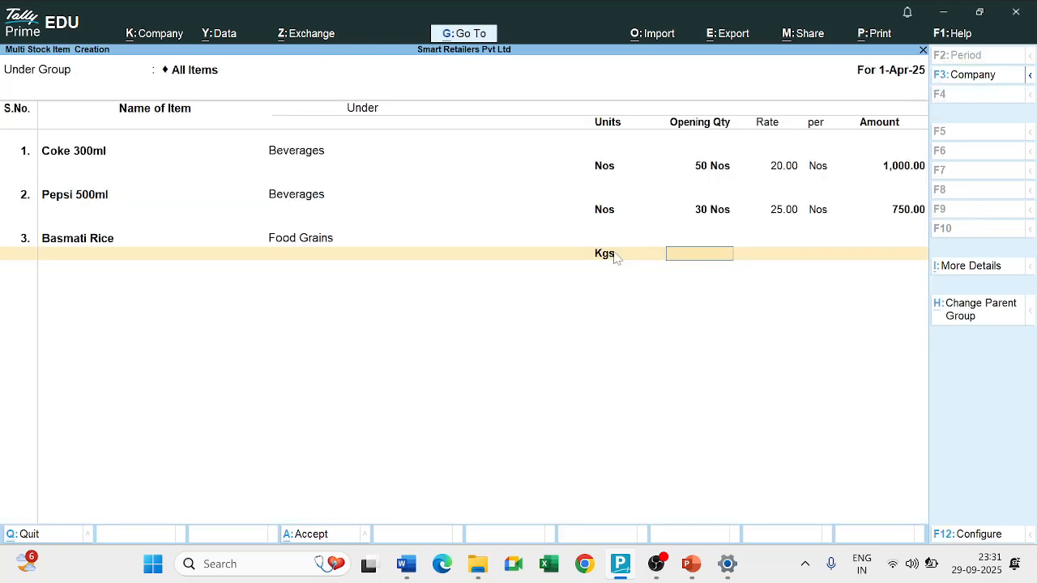
Look up Basmati Rice in the practice question and enter its opening quantity of 100 Kgs at a rate of 60.
key(alt+Tab)
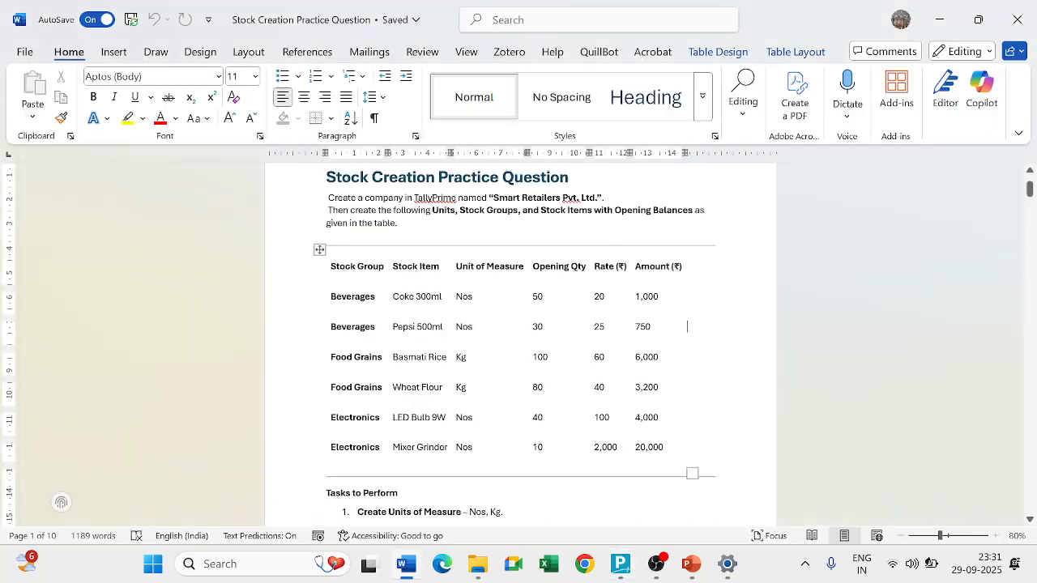
key(alt+Tab)
text(100)
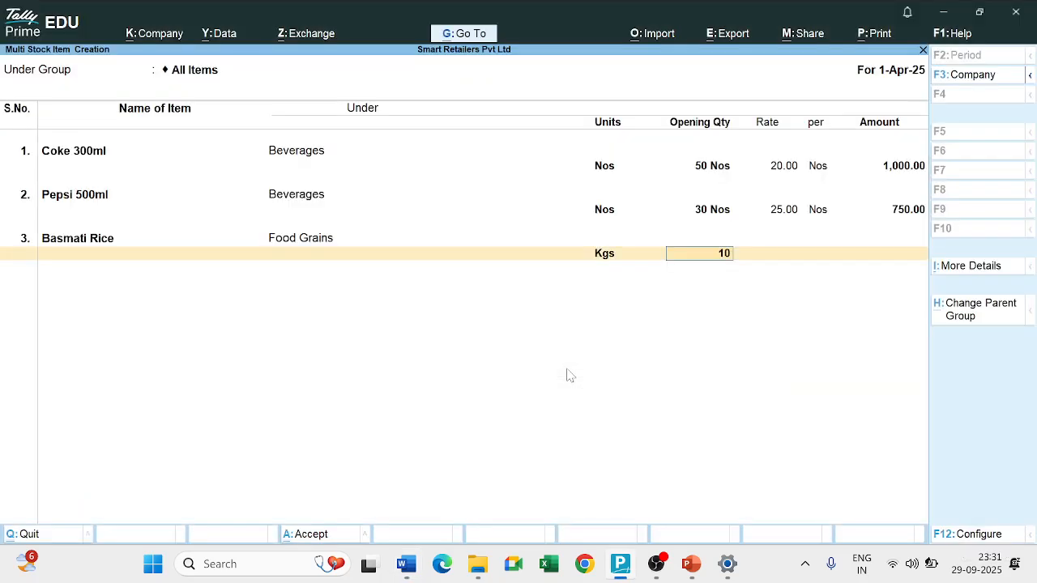
key(Return)
text(60)
key(Return)
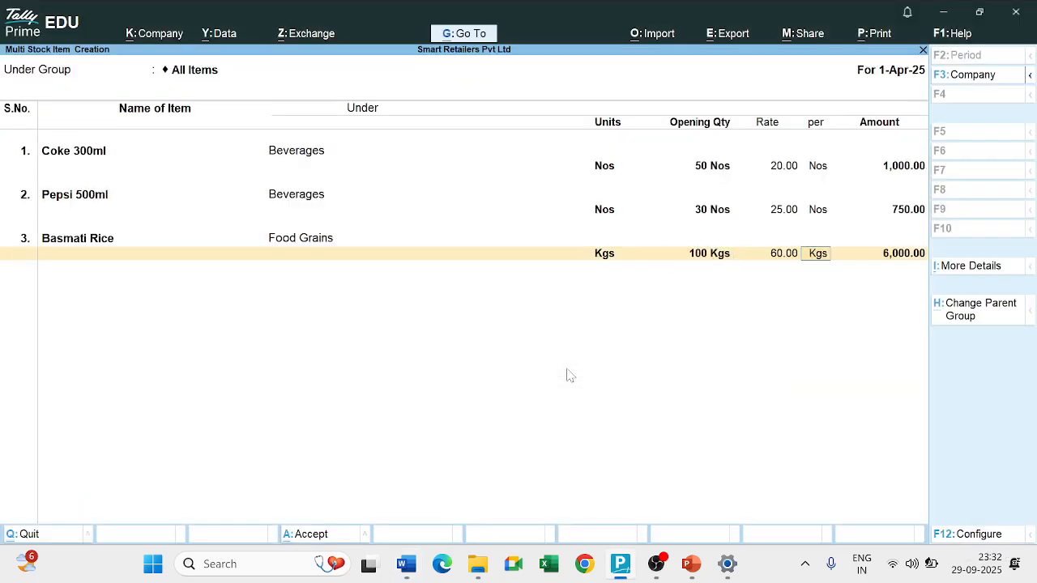
Look up the fourth item in the practice question and add Wheat Flour under the Food Grains group with unit Kgs.
key(Return)
key(Return)
key(alt+Tab)
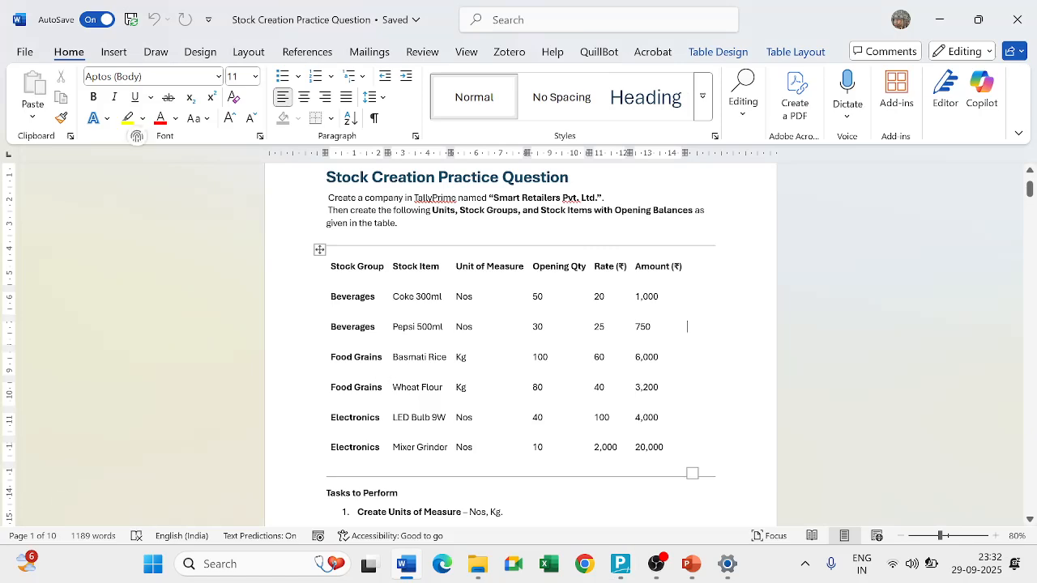
key(alt+Tab)
text(Wheat Flo)
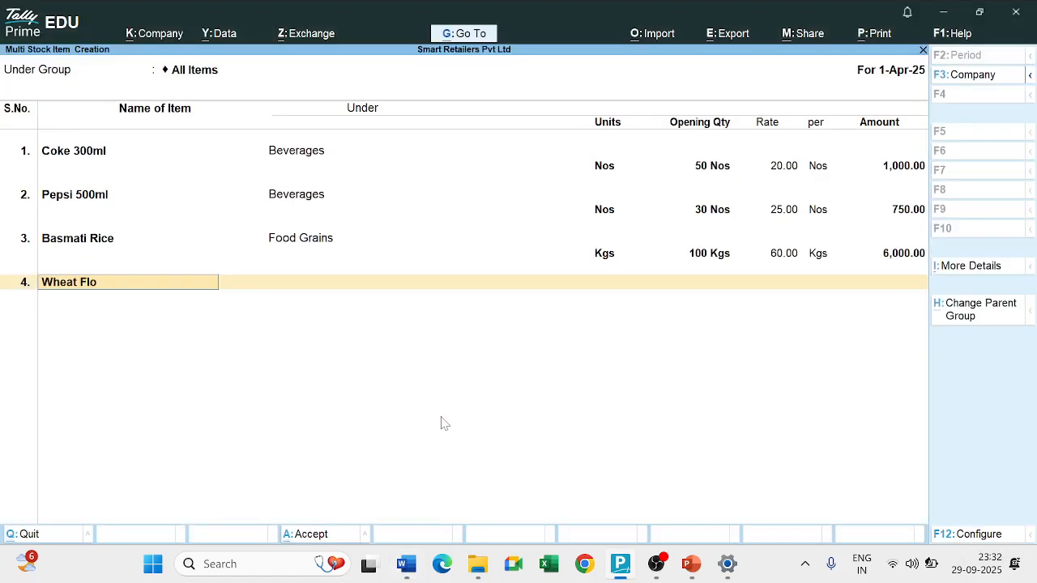
key(Return)
key(Down)
key(Down)
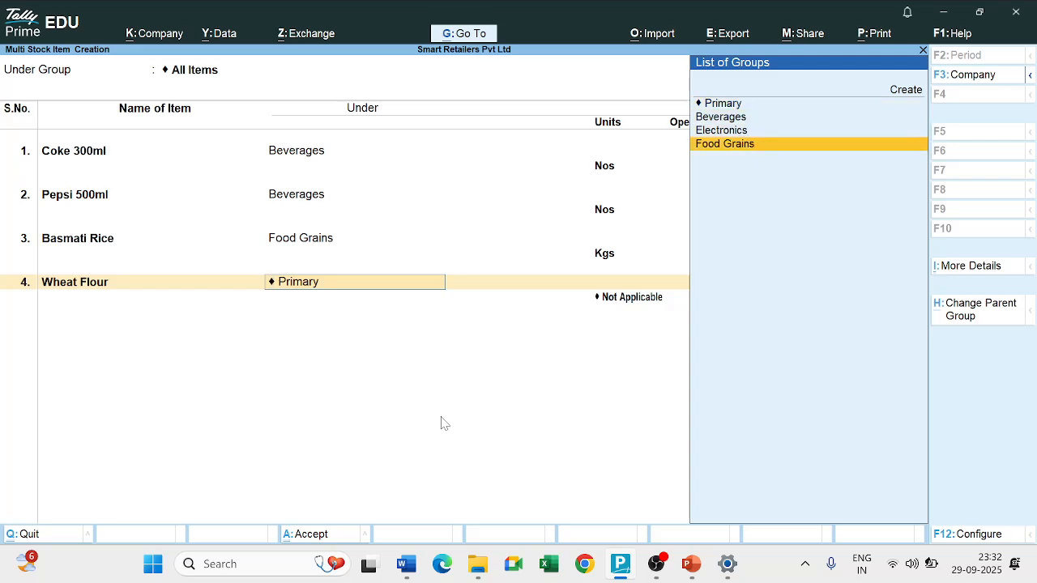
key(Return)
key(Down)
key(Down)
key(Up)
key(Return)
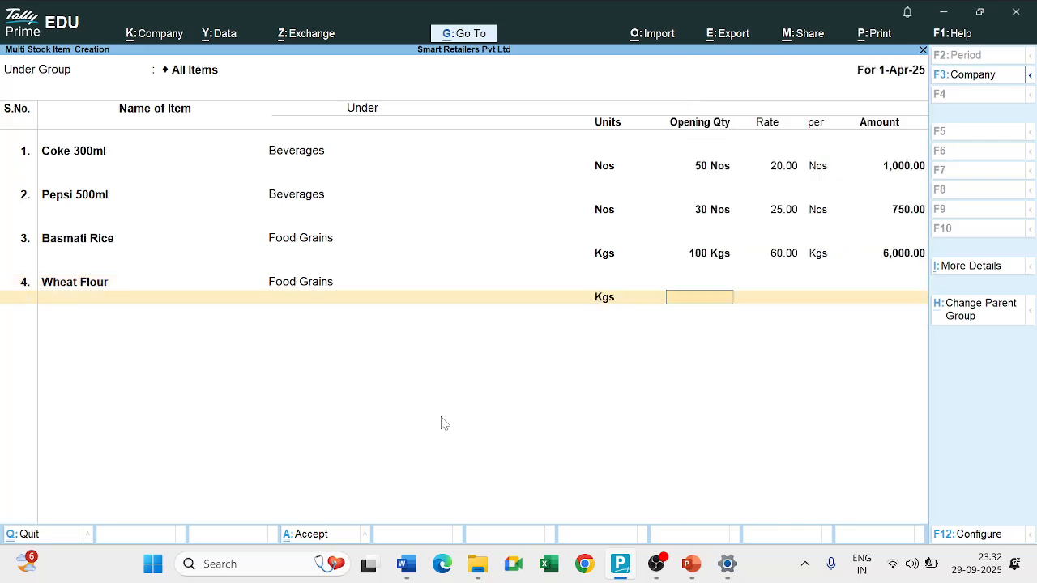
Look up Wheat Flour in the practice question and enter its opening quantity of 80 Kgs at a rate of 40.
key(alt+Tab)
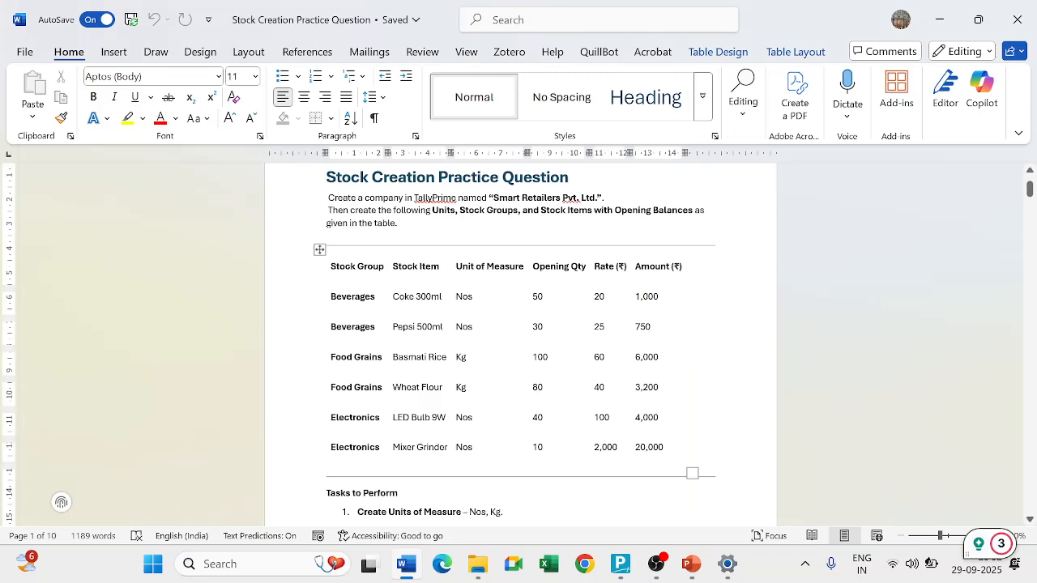
key(alt+Tab)
text(80)
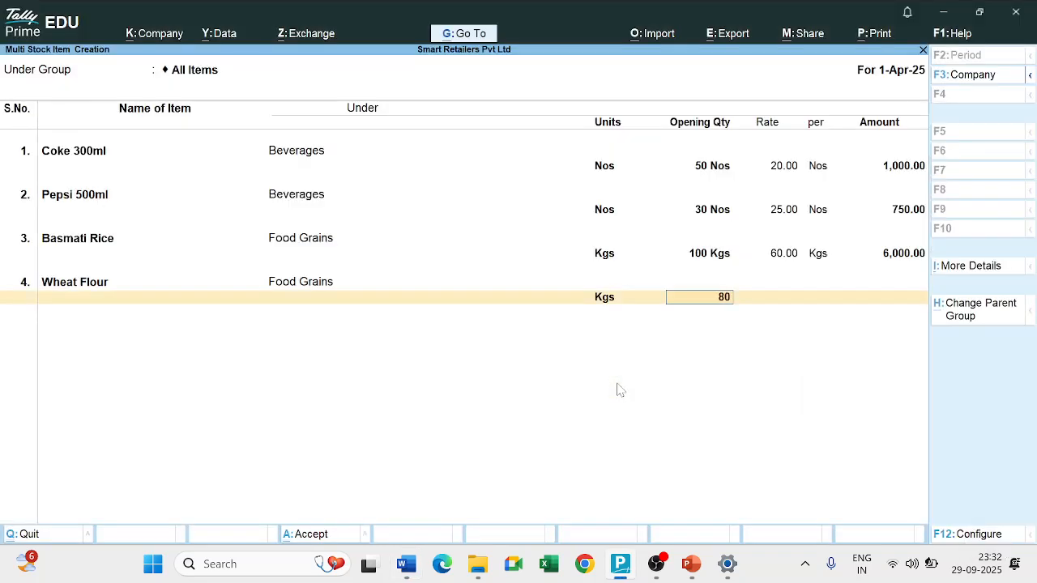
key(Return)
text(40)
key(Return)
key(Return)
key(Return)
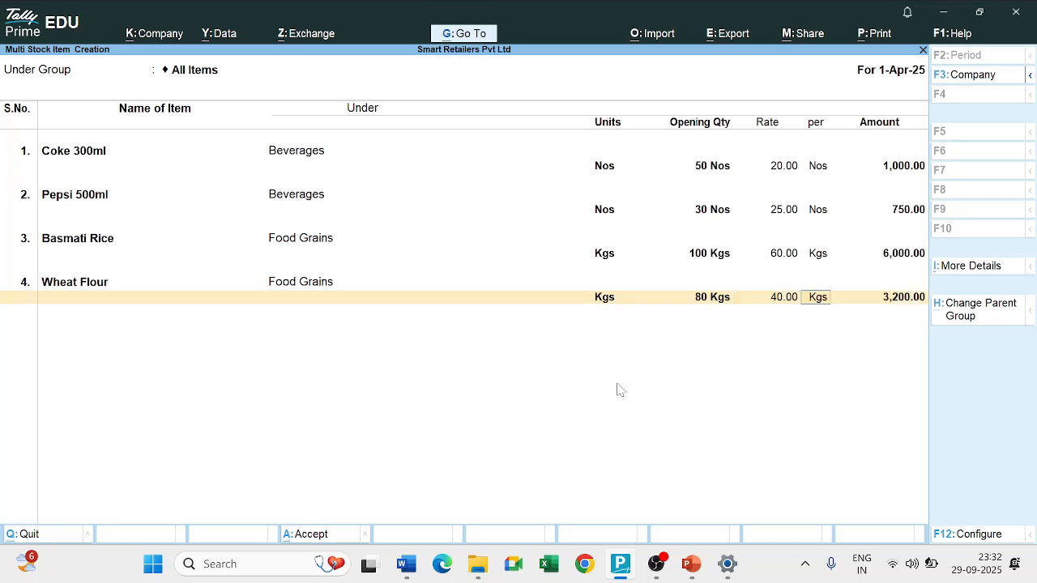
Look up the fifth item in the practice question and add LED Bulbs 9W under the Electronics group with unit Nos.
key(alt+Tab)
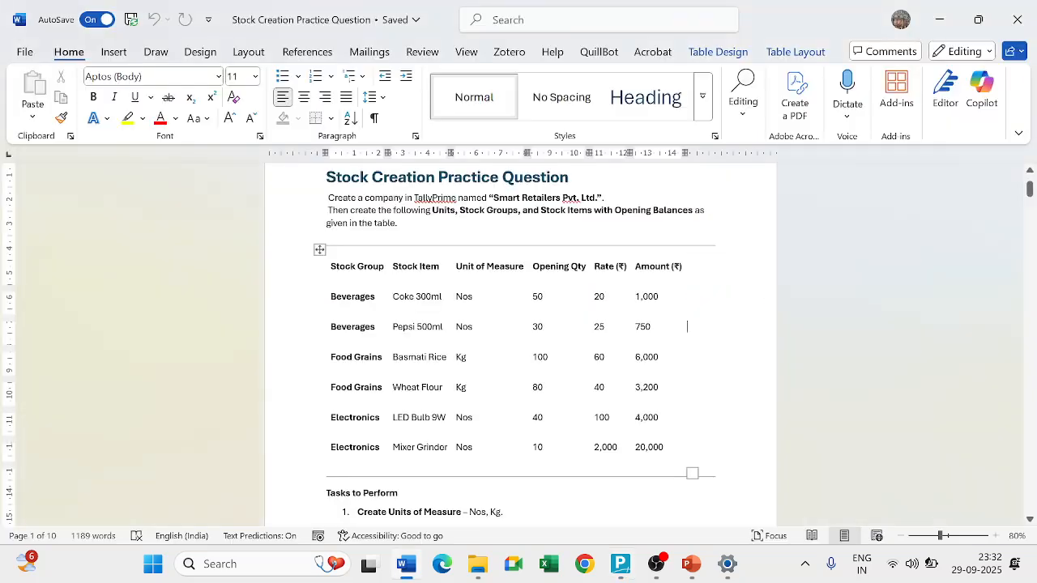
key(alt+Tab)
text(L)
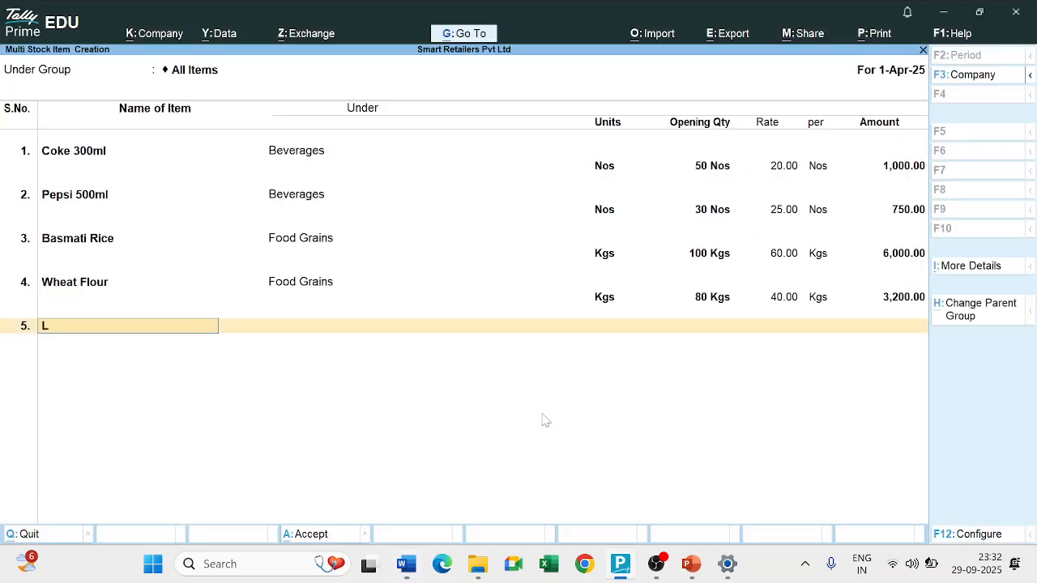
text(ED Bulbs 9W)
key(Return)
key(Down)
key(Down)
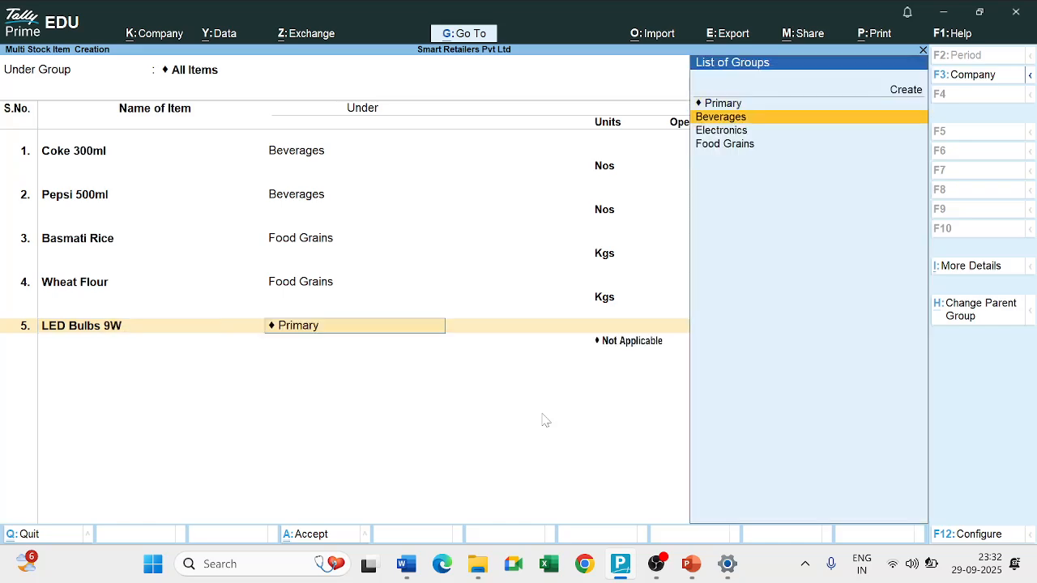
key(Return)
key(Down)
key(Return)
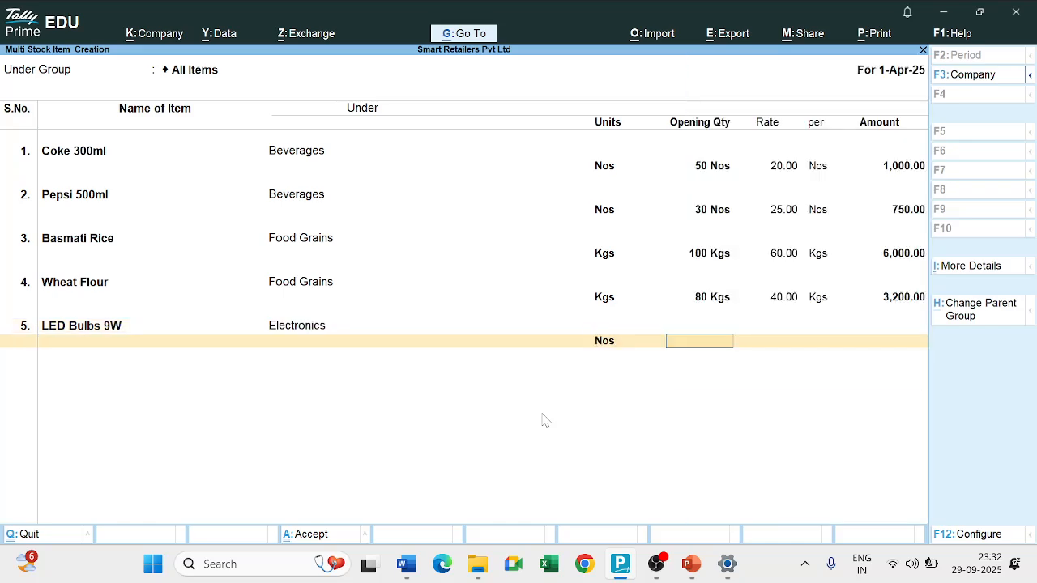
Look up the LED bulb's figures in the practice question and enter its opening quantity of 40 Nos at a rate of 100.
key(alt+Tab)
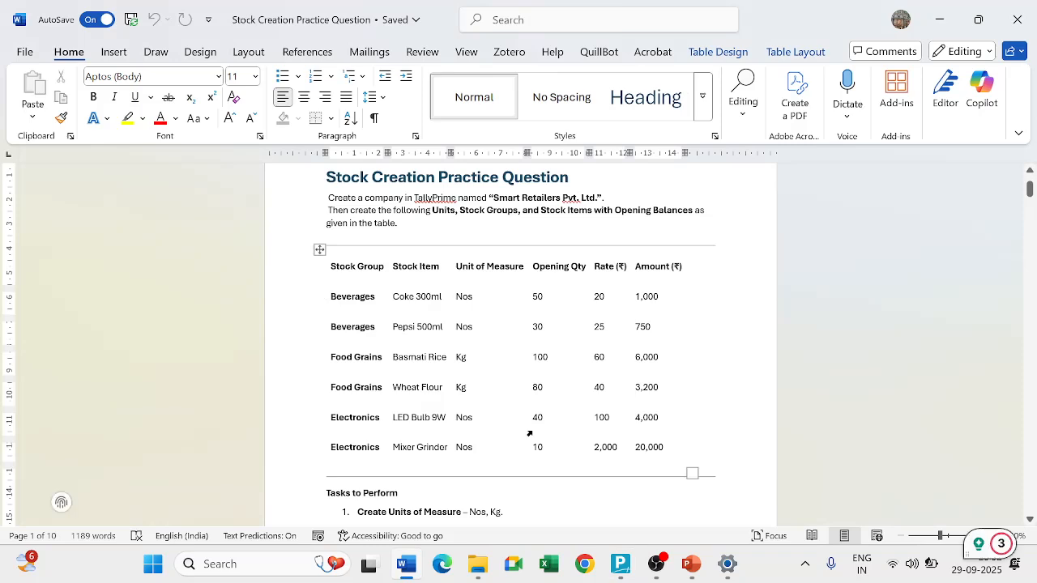
key(alt+Tab)
text(40)
key(Return)
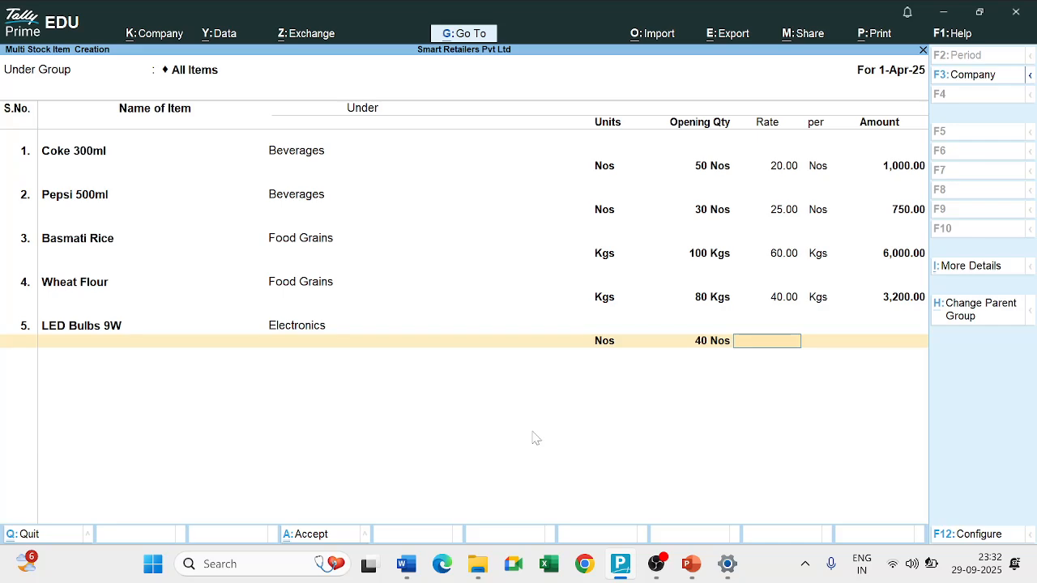
text(100)
key(Return)
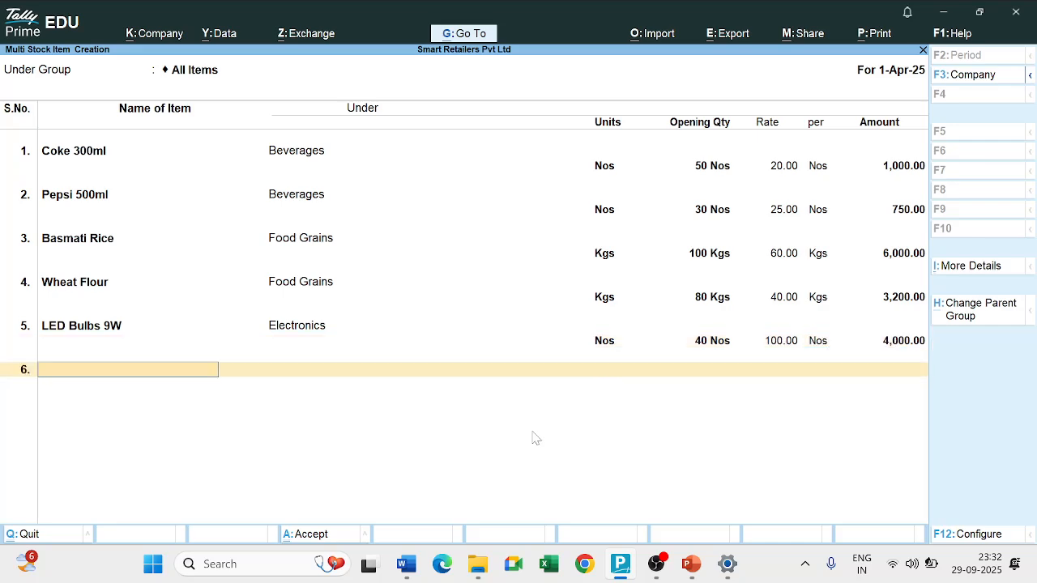
Look up the last item in the practice question and name the sixth stock item Mixer Grinder.
key(alt+Tab)
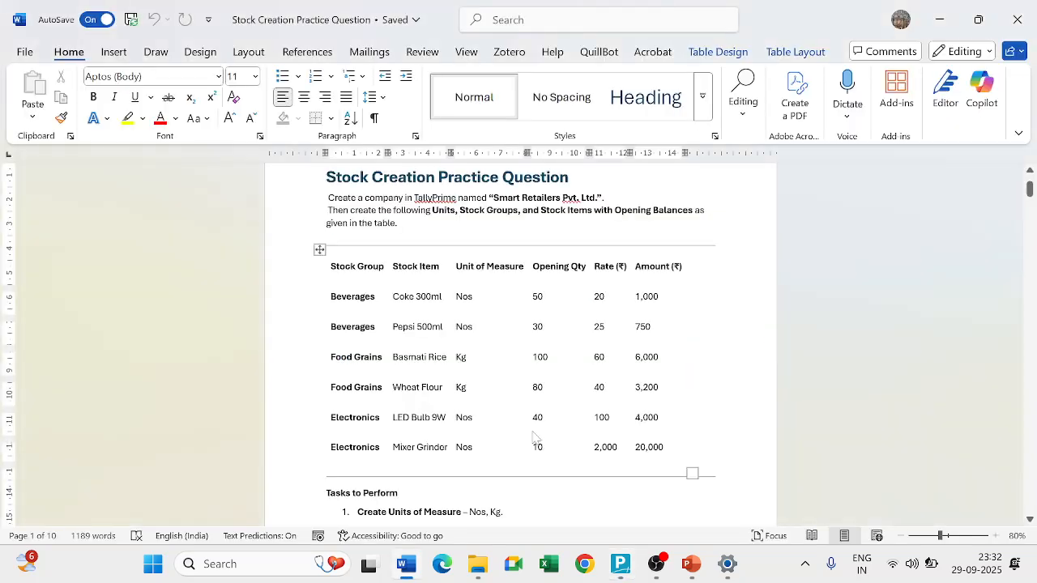
key(alt+Tab)
text(Mixer Grainder)
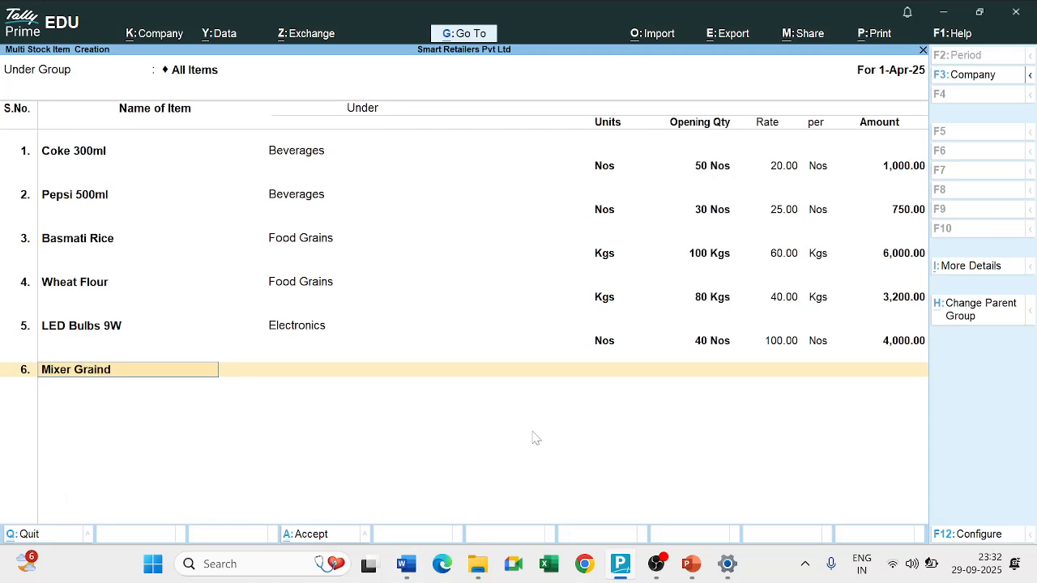
key(BackSpace)
key(BackSpace)
key(BackSpace)
text(inder)
key(Return)
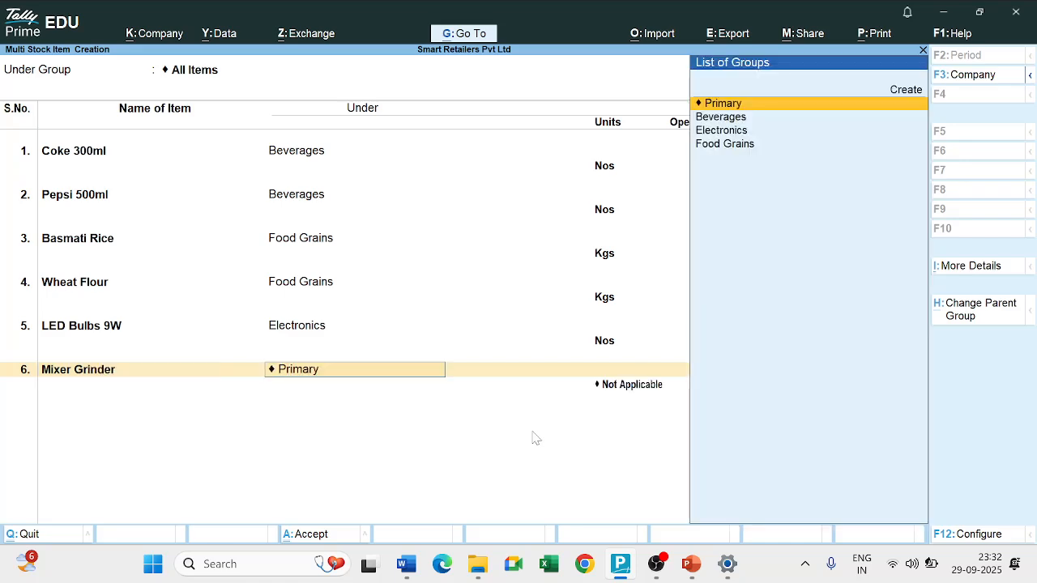
Place Mixer Grinder under the Electronics group and set its unit to Nos.
key(Down)
key(Down)
key(Return)
key(Down)
key(Down)
key(Return)
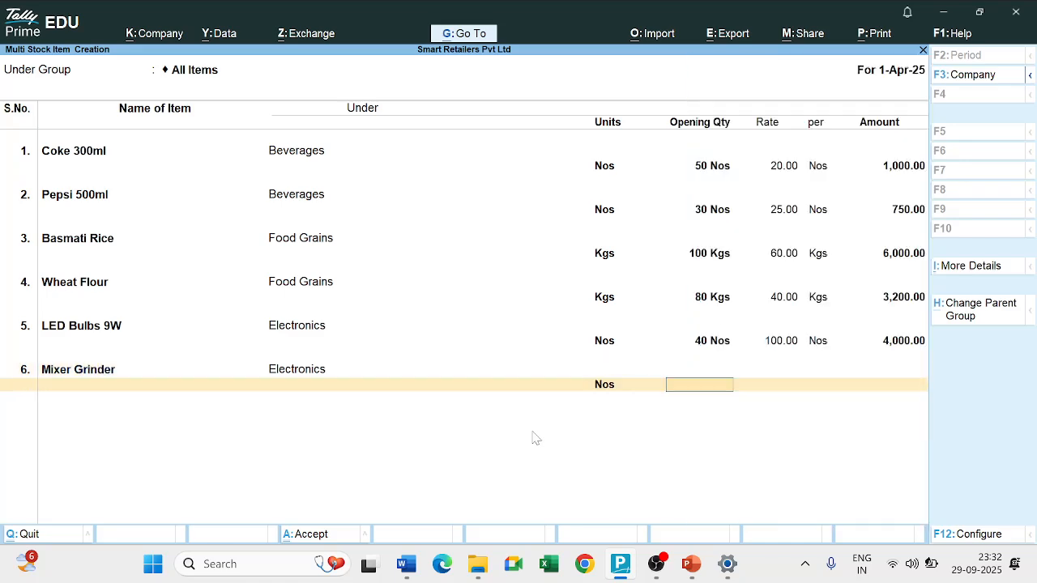
Enter Mixer Grinder's opening quantity of 10 Nos at a rate of 2,000 from the practice question and save all the stock items.
key(alt+Tab)
key(alt+Tab)
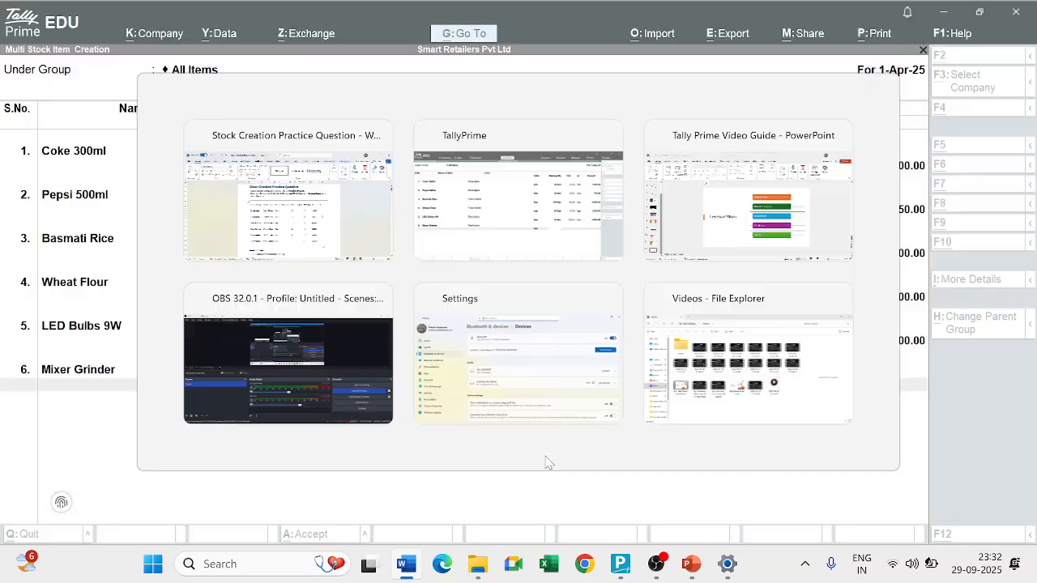
text(10)
key(Return)
text(2,000)
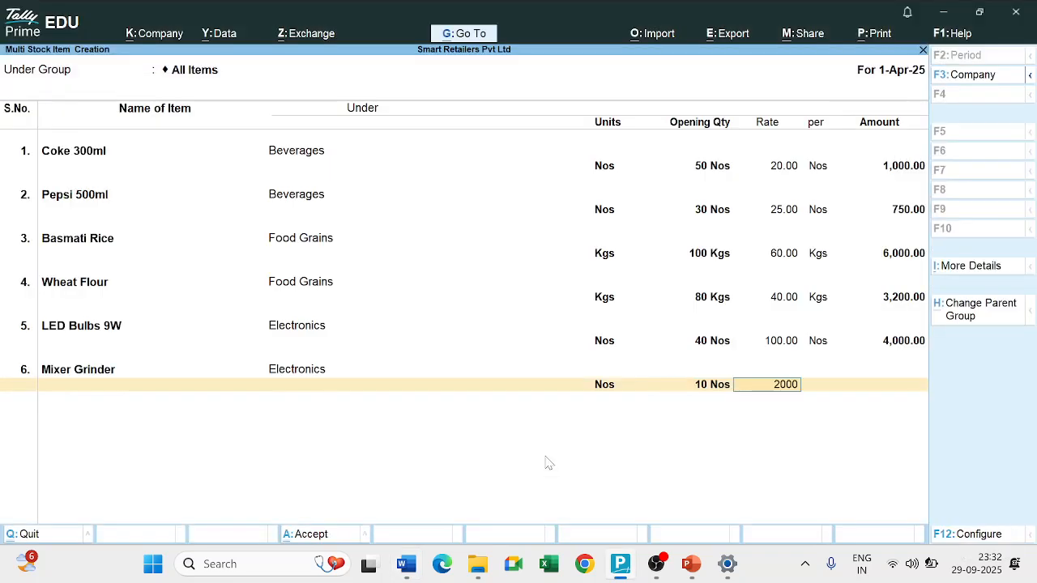
key(Return)
key(Return)
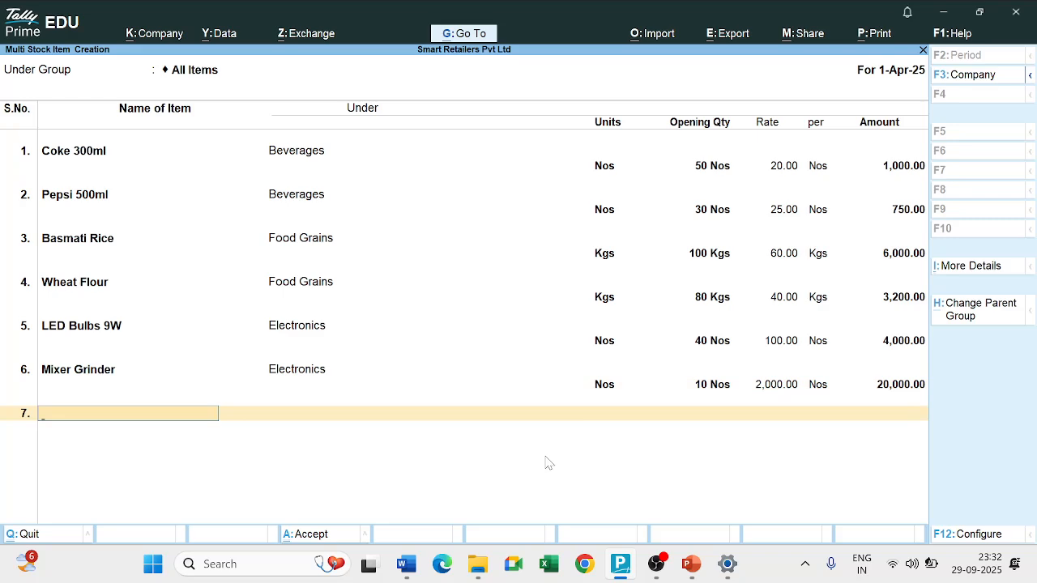
key(Return)
key(y)
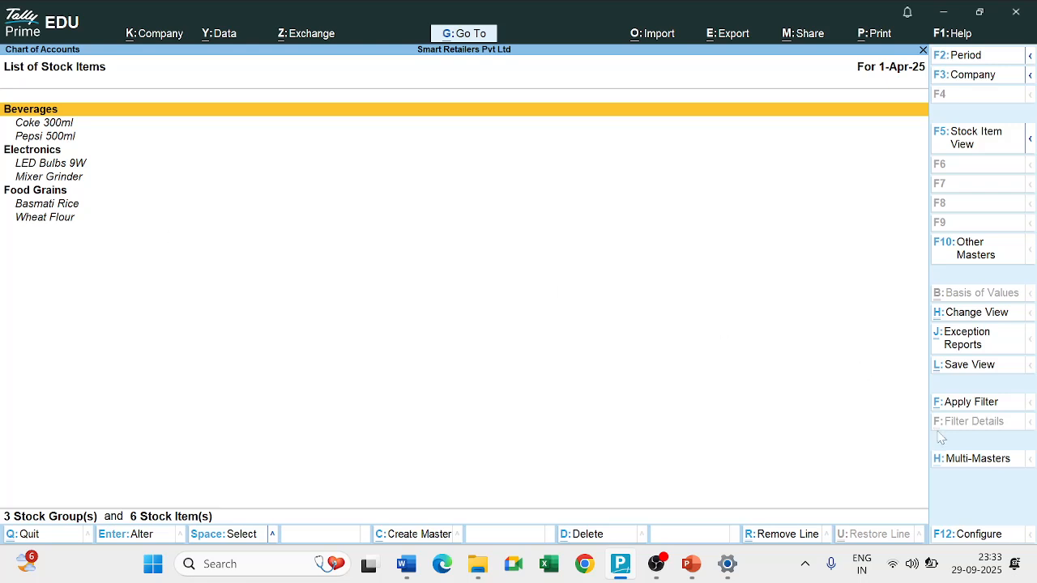
View the Beverages stock items in Multi Alter, leave without changes and return to the Gateway of Tally.
click(976, 459)
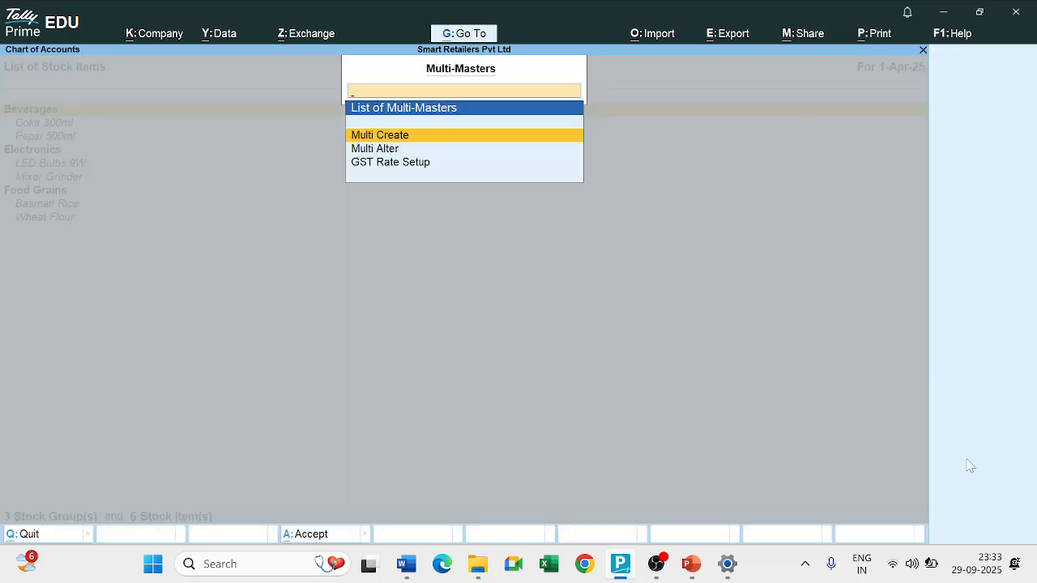
key(Down)
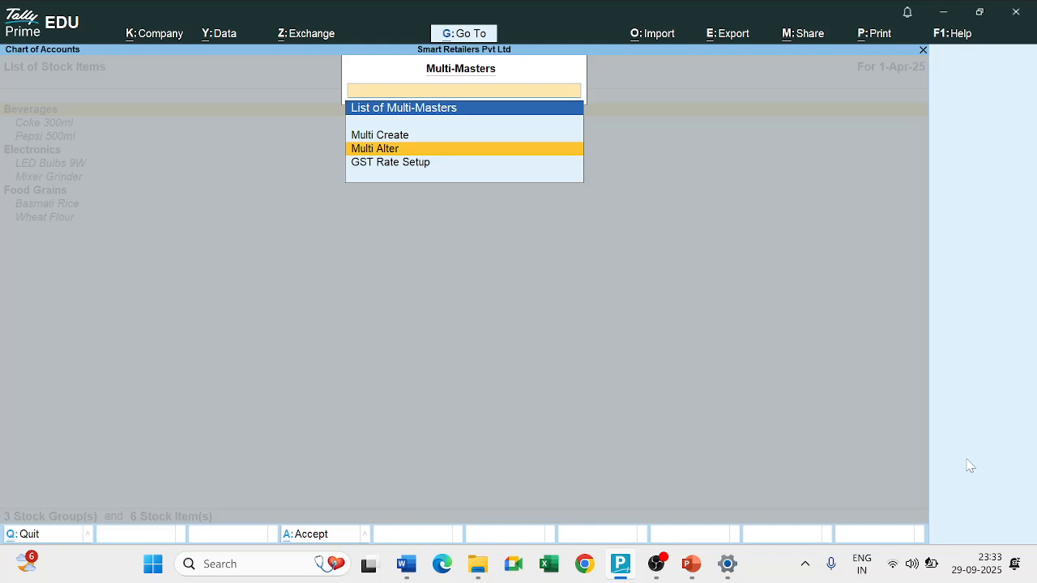
key(Return)
key(Down)
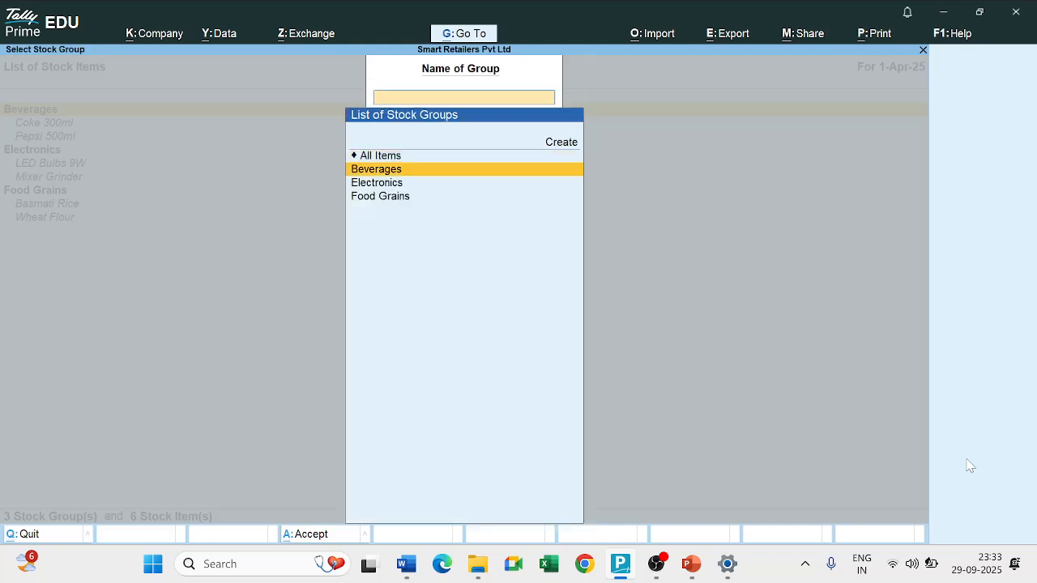
key(Return)
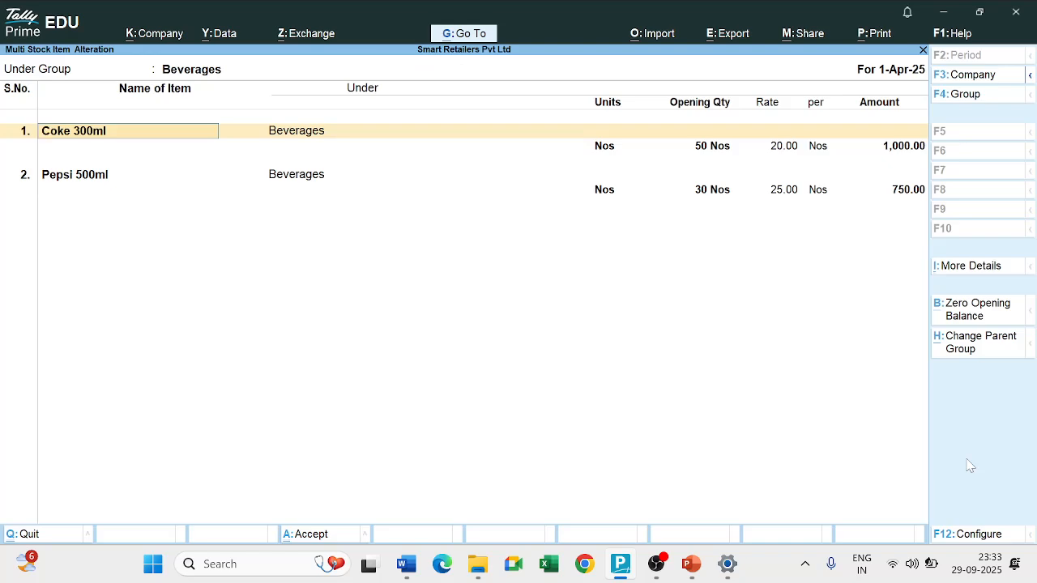
key(BackSpace)
key(Escape)
key(y)
key(Escape)
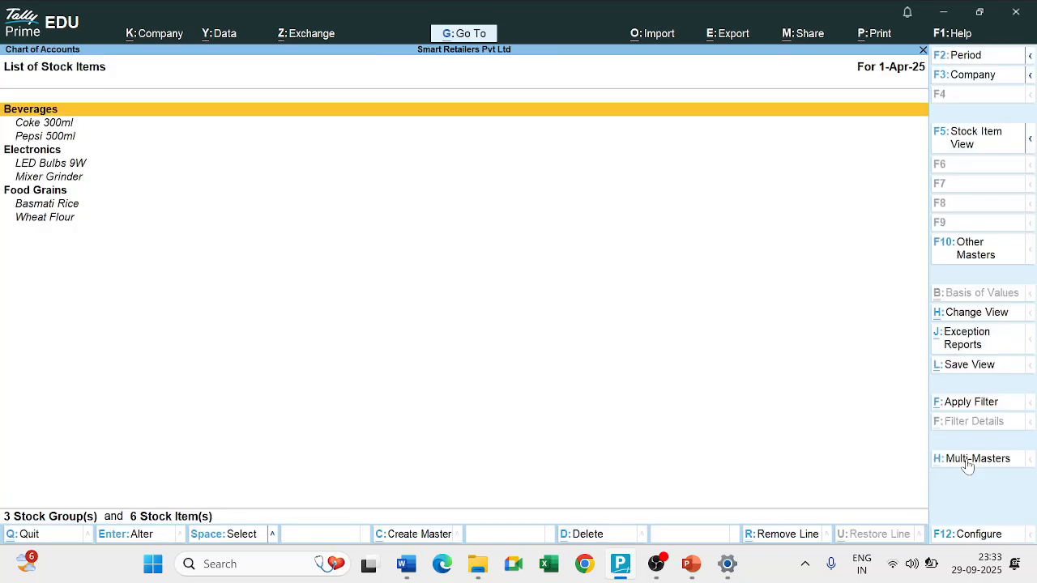
key(Escape)
key(Escape)
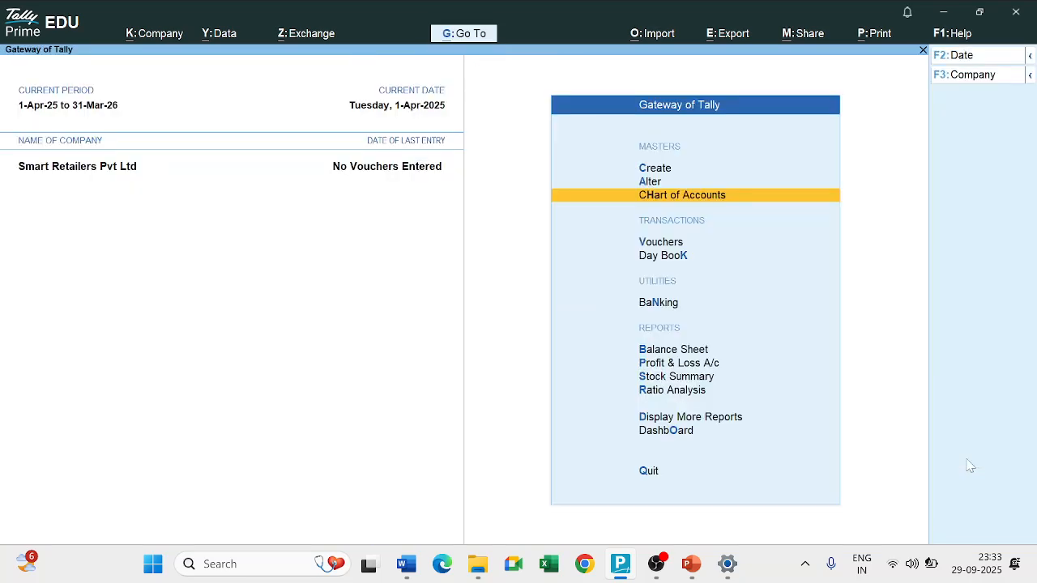
Open the Coke 300ml stock item for alteration from the inventory masters.
key(Up)
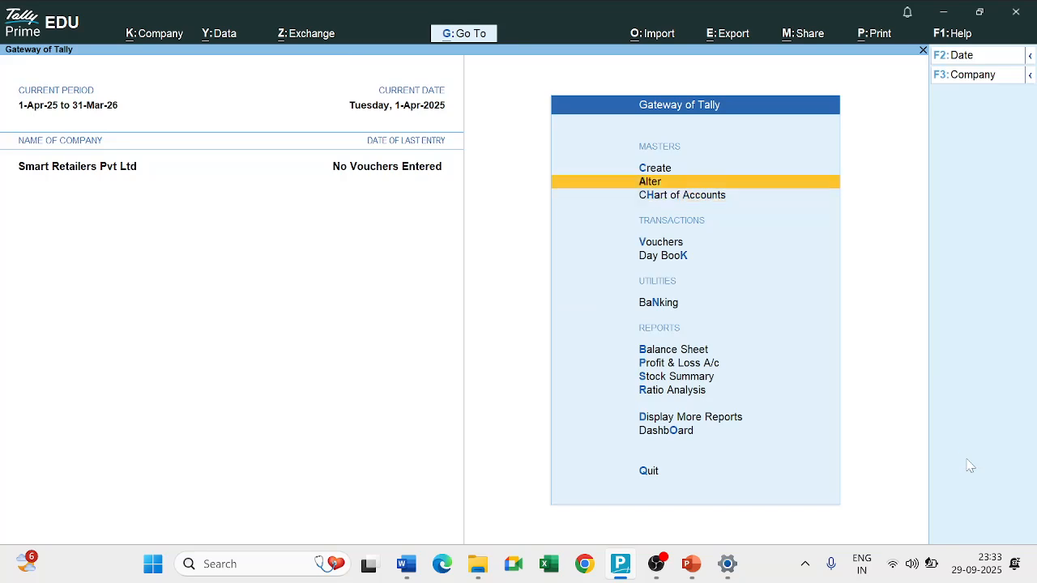
key(Return)
key(Down)
key(Down)
key(Down)
key(Down)
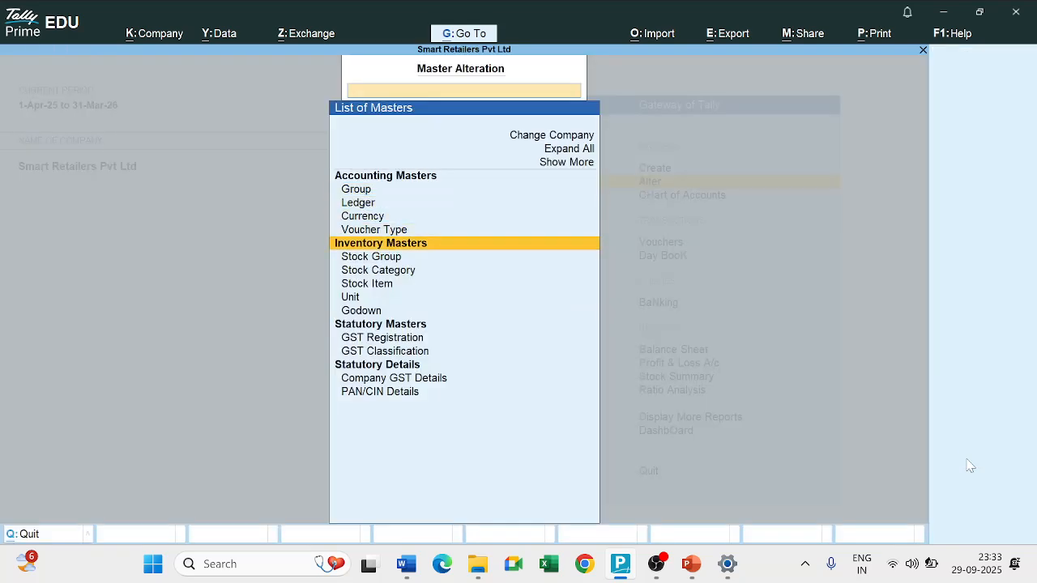
key(Down)
key(Down)
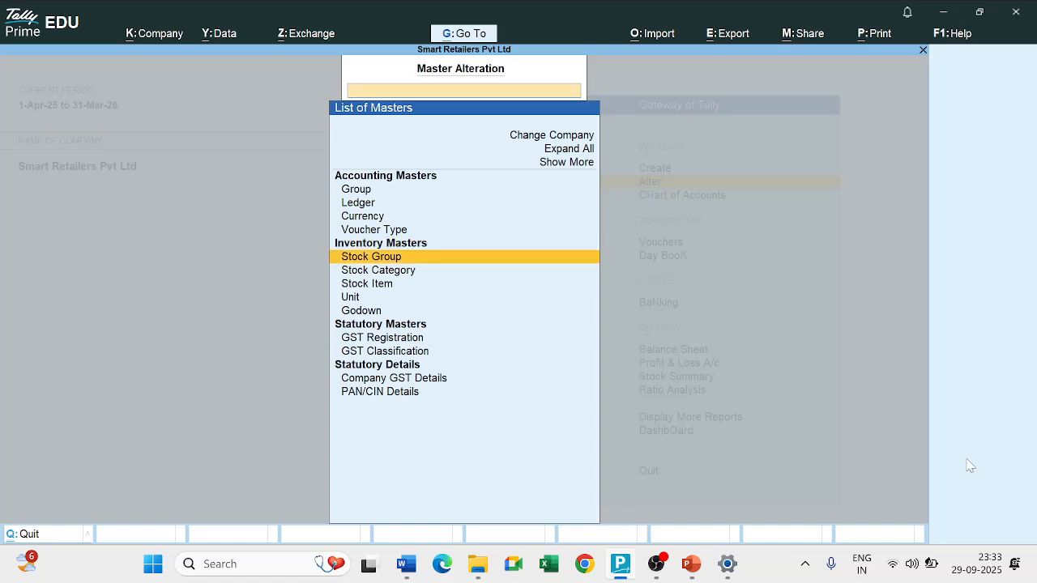
key(Down)
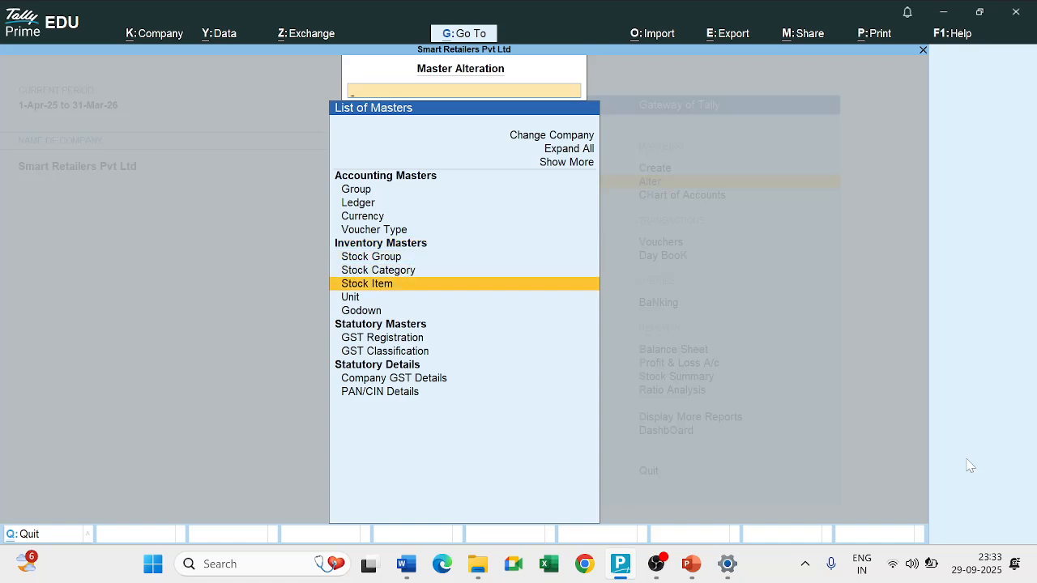
key(Return)
key(Down)
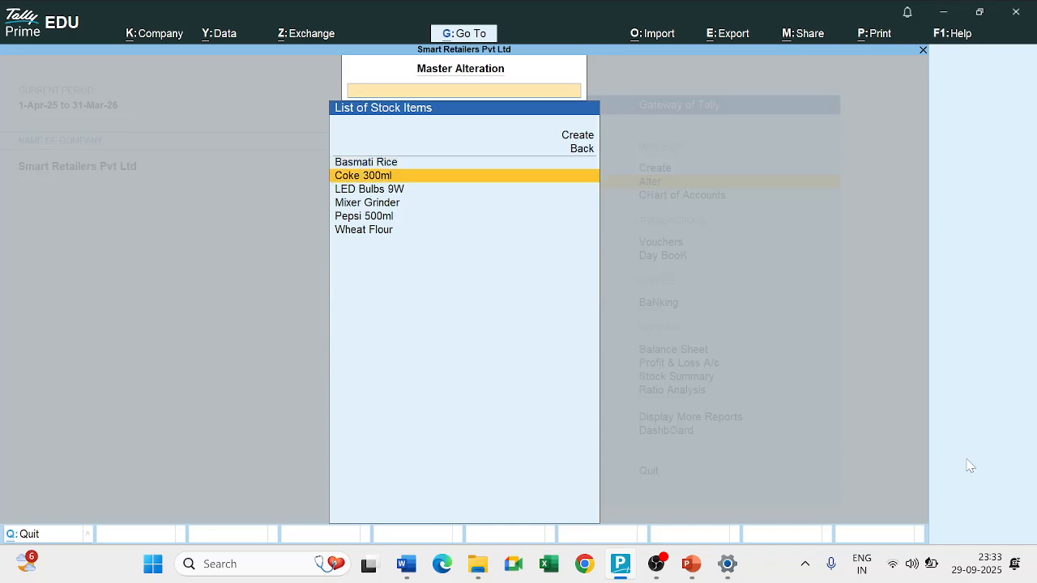
key(Return)
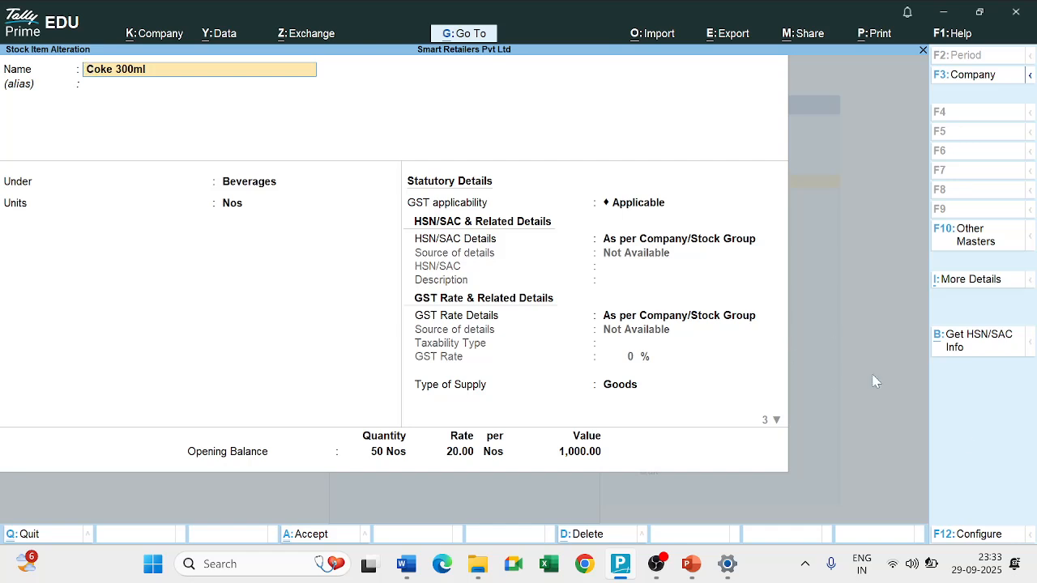
Bring up the delete confirmation for Coke 300ml, cancel it and return to the Gateway of Tally without changes.
click(580, 535)
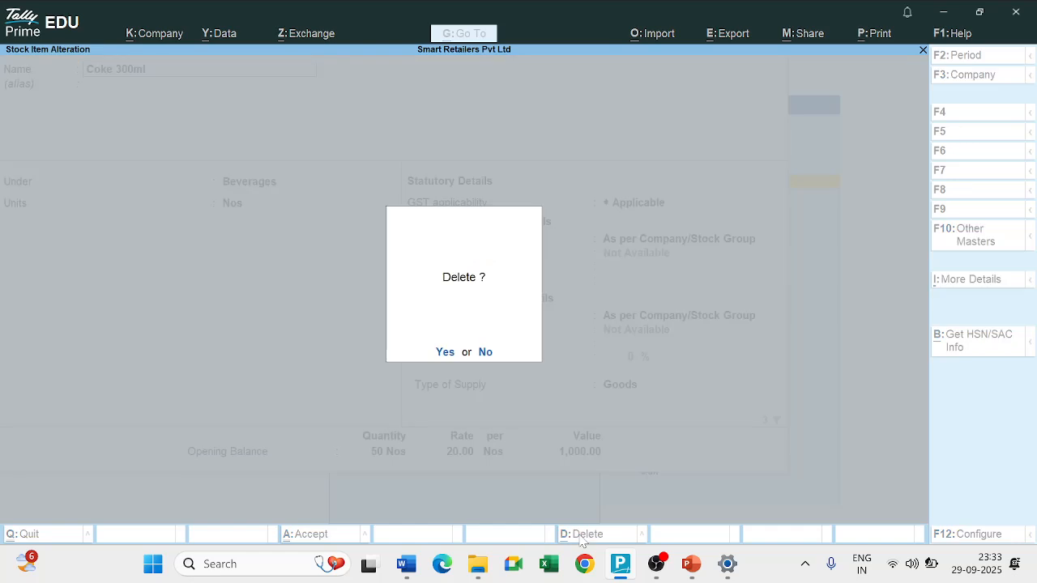
key(Escape)
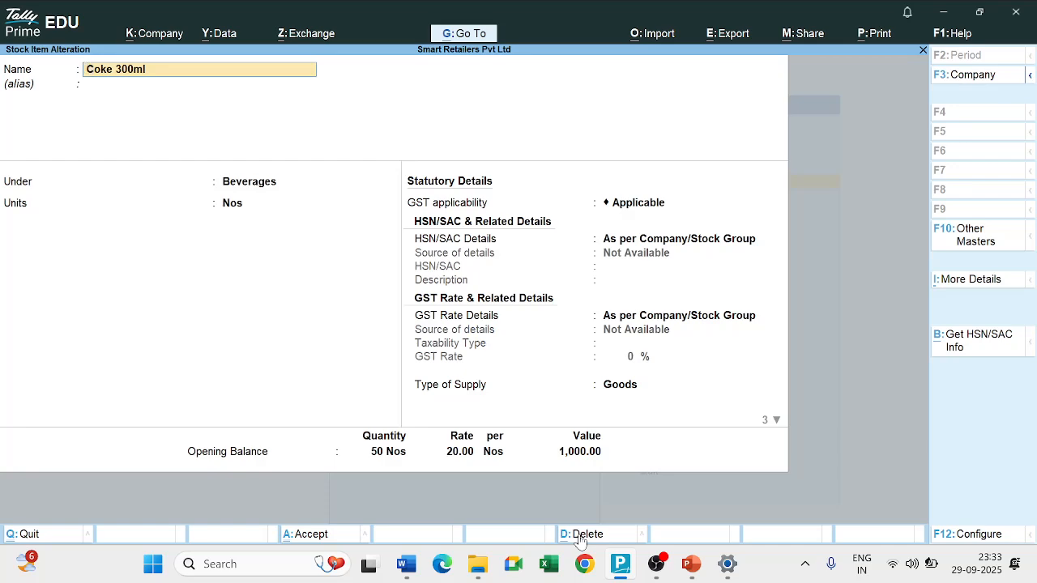
key(BackSpace)
key(Escape)
key(y)
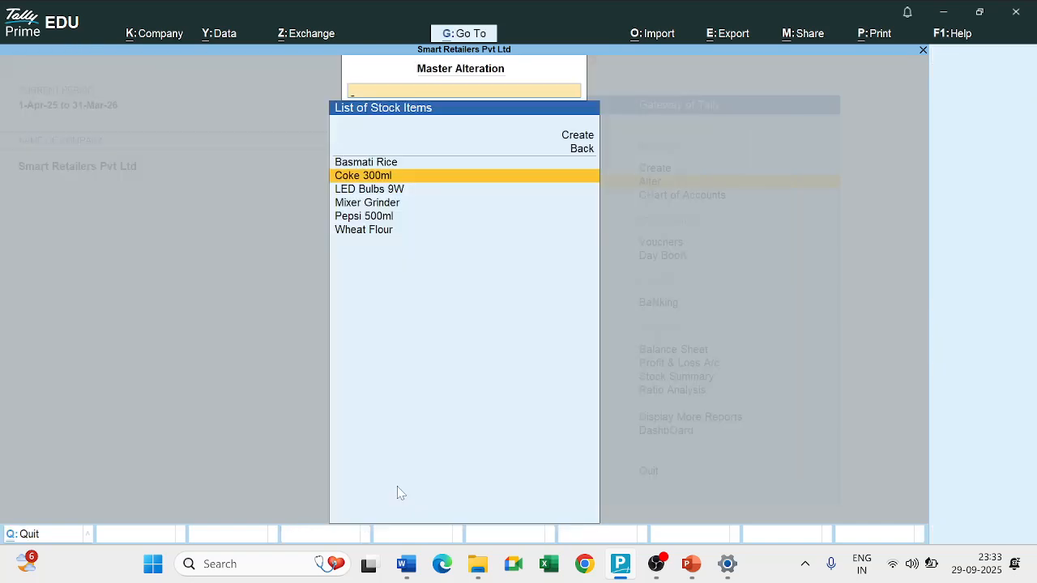
key(Escape)
key(Escape)
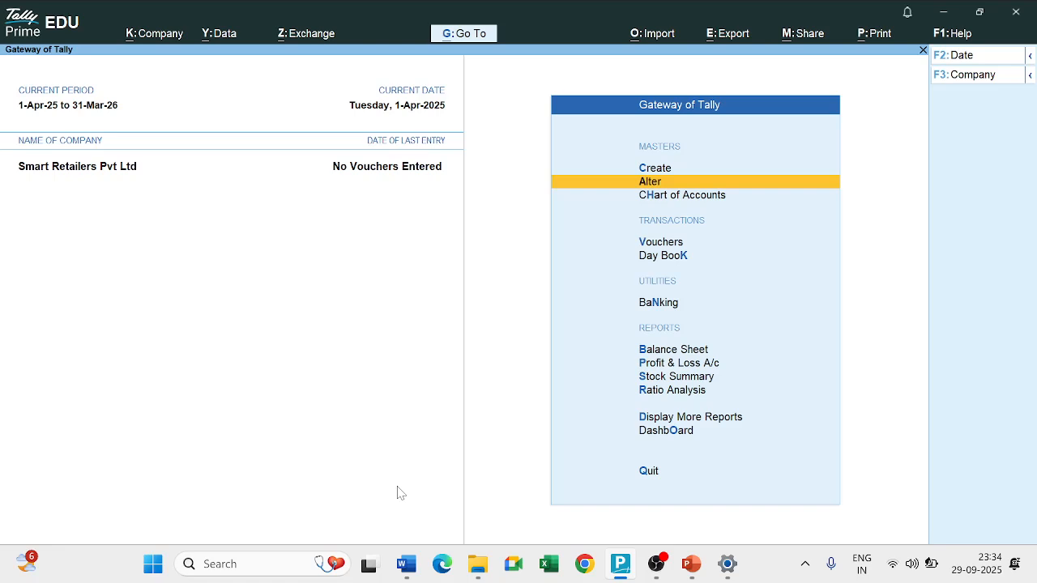
Open the LED Bulbs 9W stock item for alteration from the inventory masters.
key(Up)
key(Down)
key(Return)
key(Down)
key(Down)
key(Down)
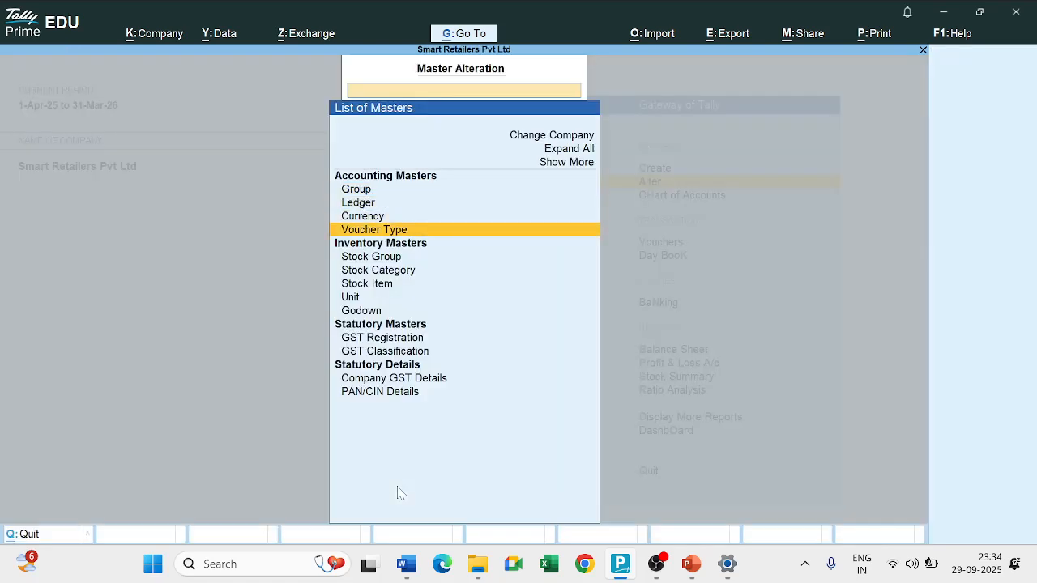
key(Down)
key(Down)
key(Down)
key(Return)
key(Down)
key(Down)
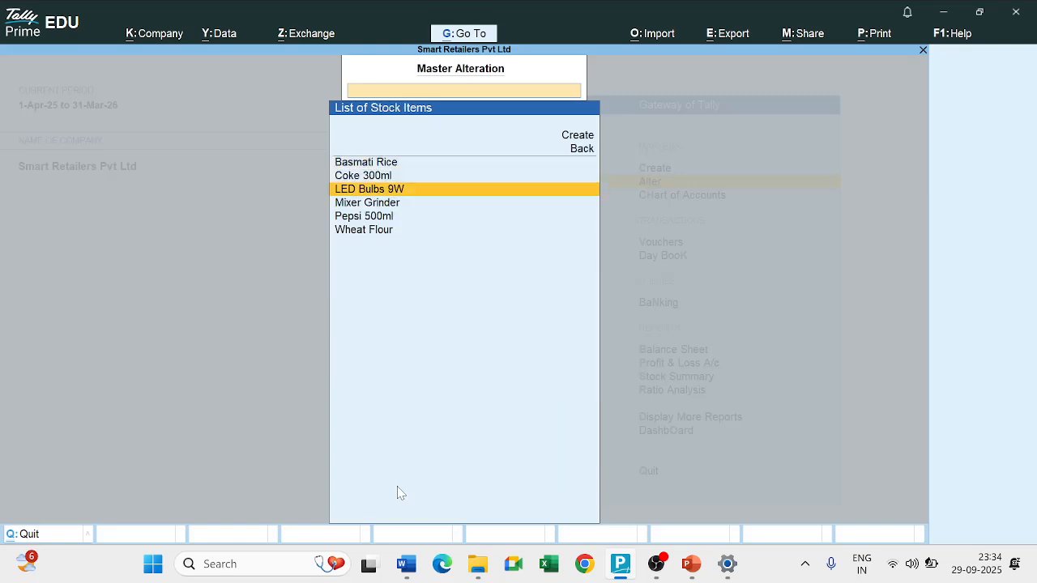
key(Return)
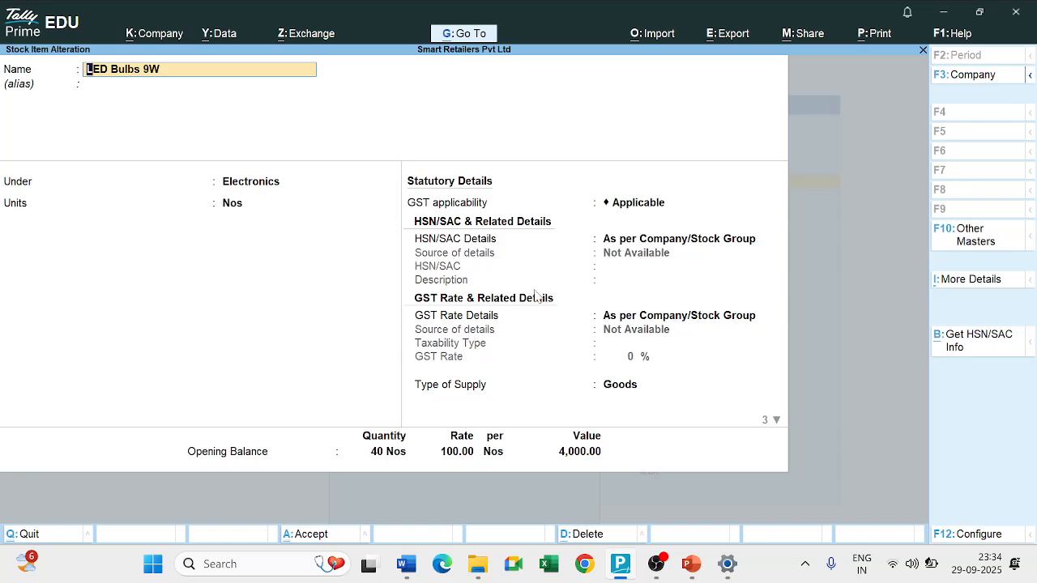
Accept the LED Bulbs 9W stock item without edits and return to the Gateway of Tally.
key(alt)
key(ctrl+a)
key(Escape)
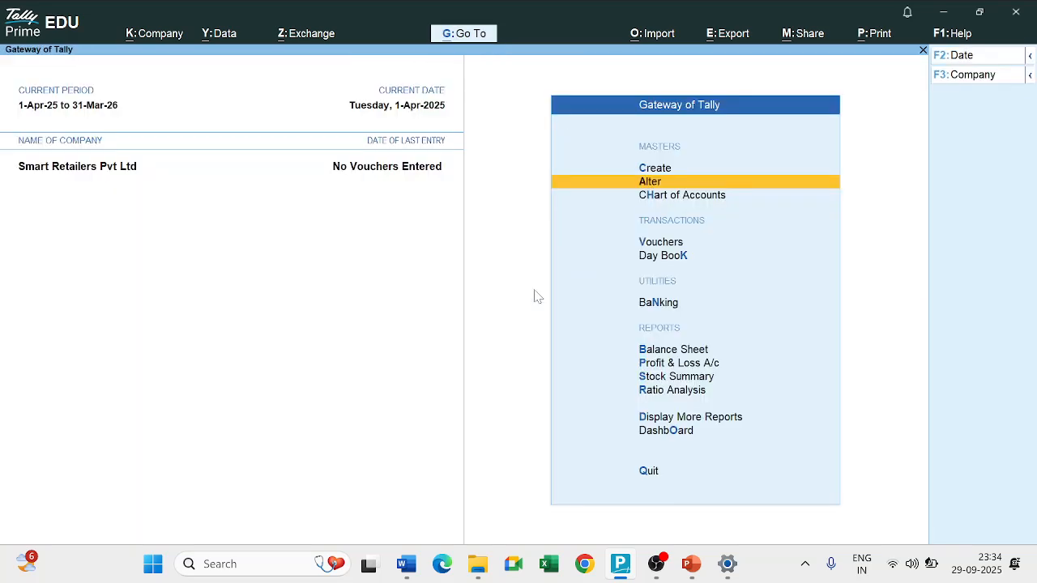
key(Up)
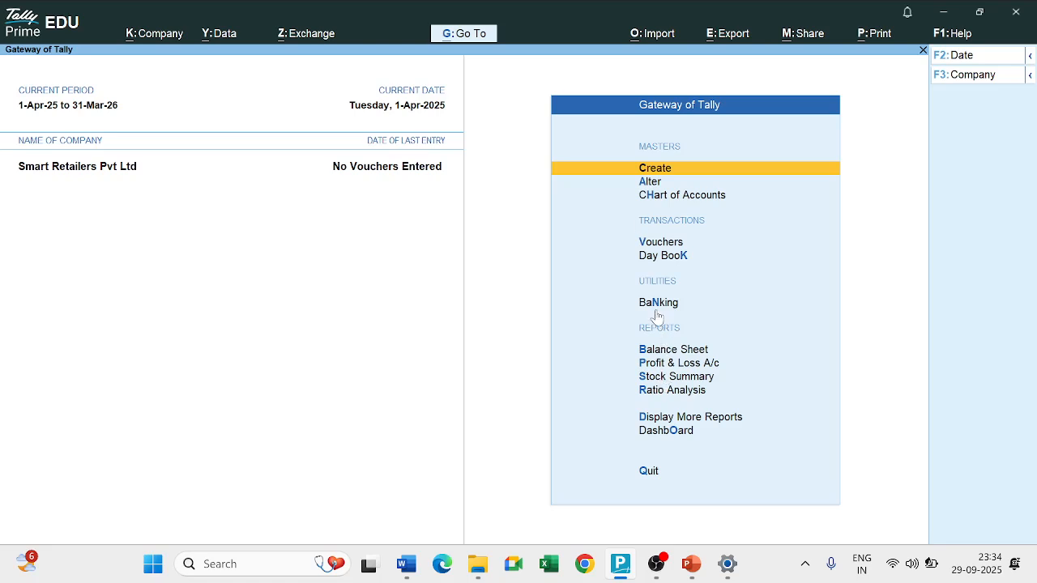
Open the Stock Summary report and set its report format to Detailed to list the items under each stock group.
click(673, 382)
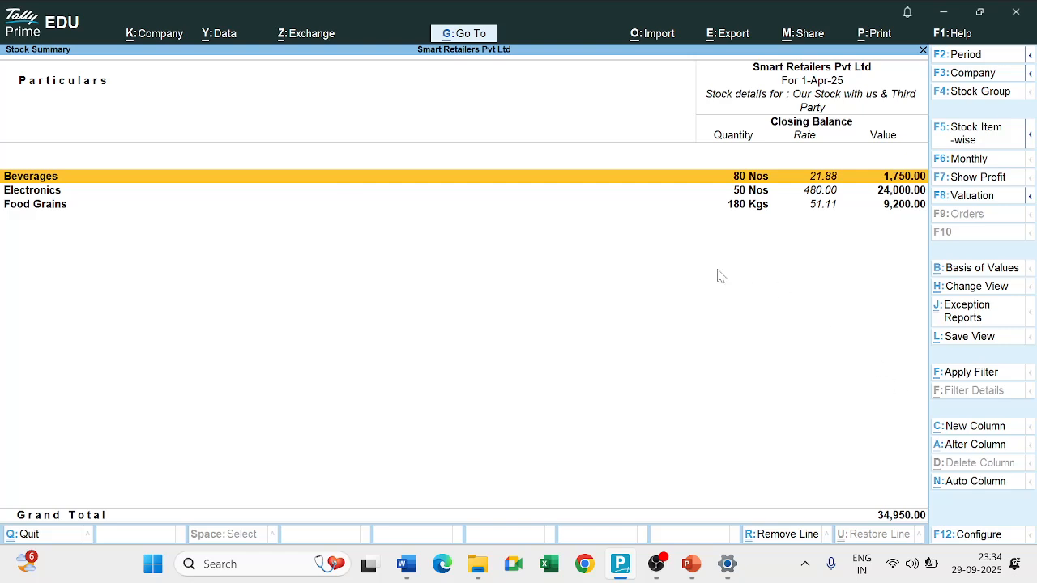
click(980, 534)
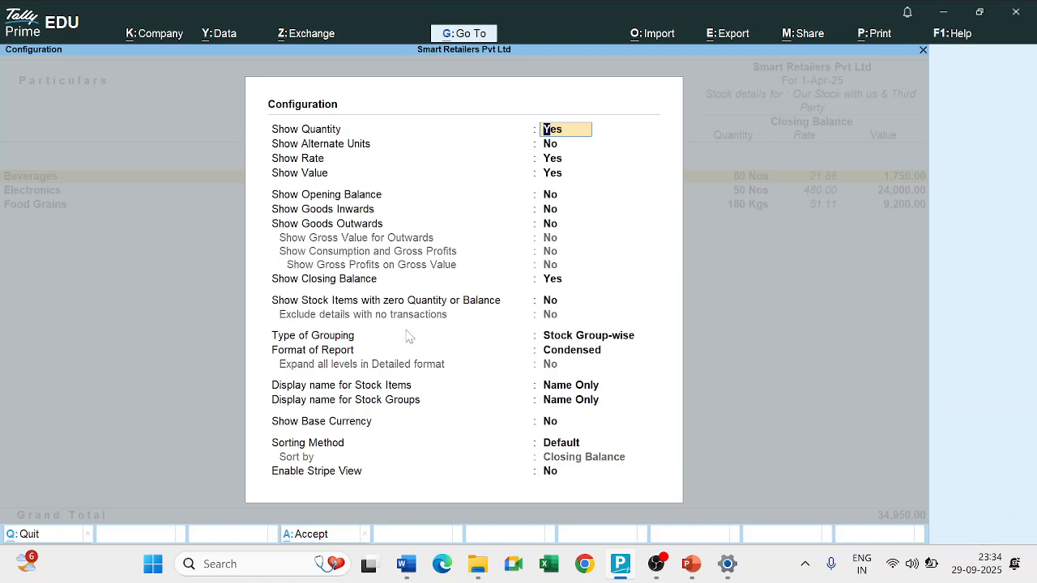
click(573, 354)
key(Down)
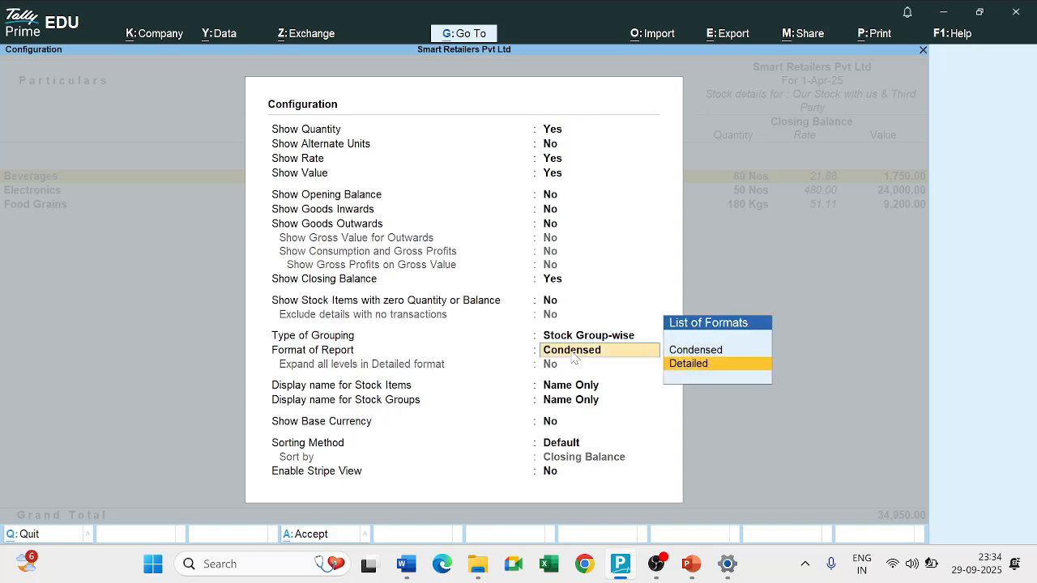
key(Return)
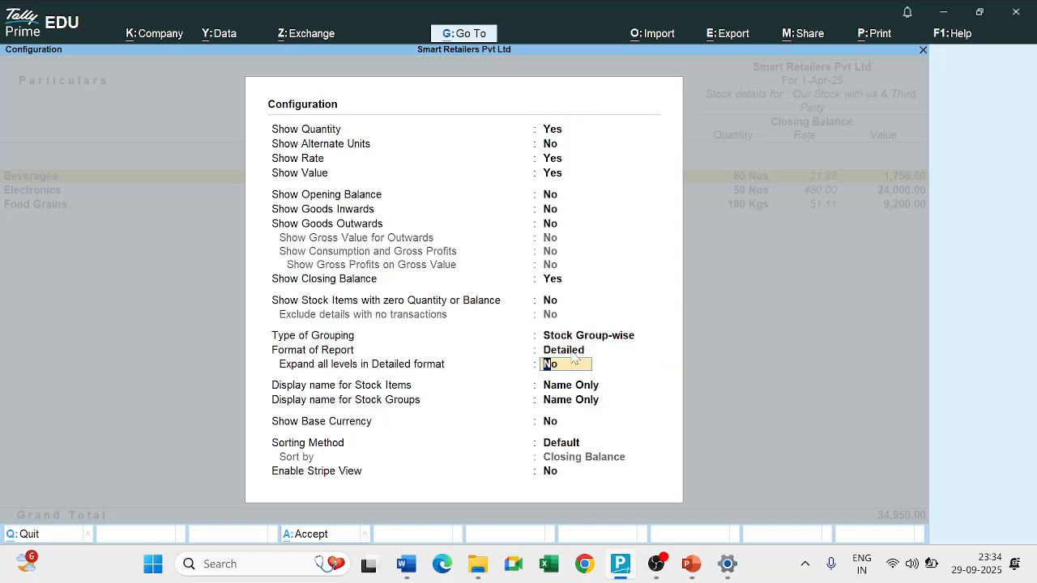
key(ctrl+a)
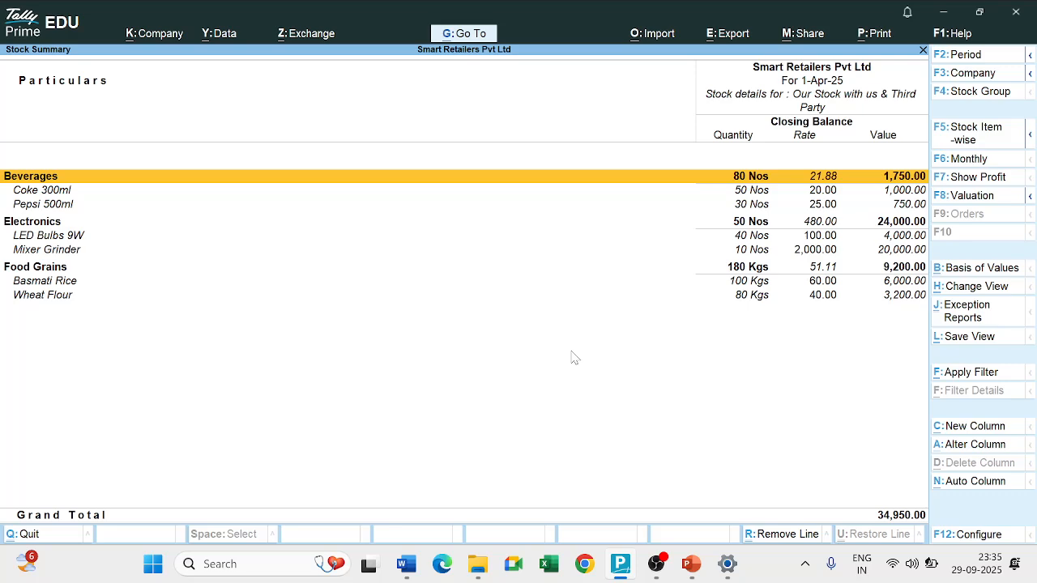
Close the Stock Summary and return to the Gateway of Tally, declining to quit.
key(Escape)
key(Escape)
key(n)
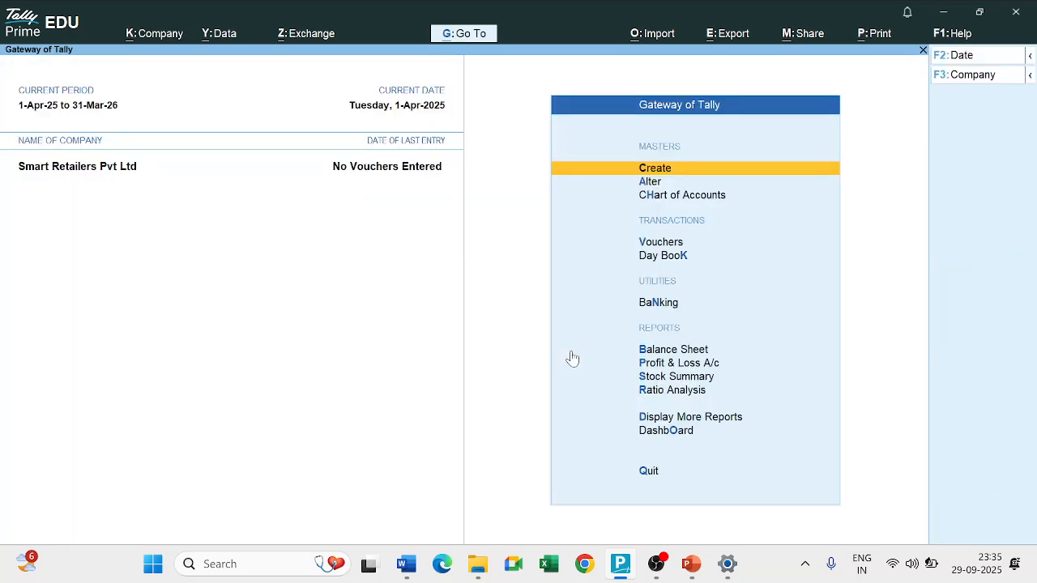